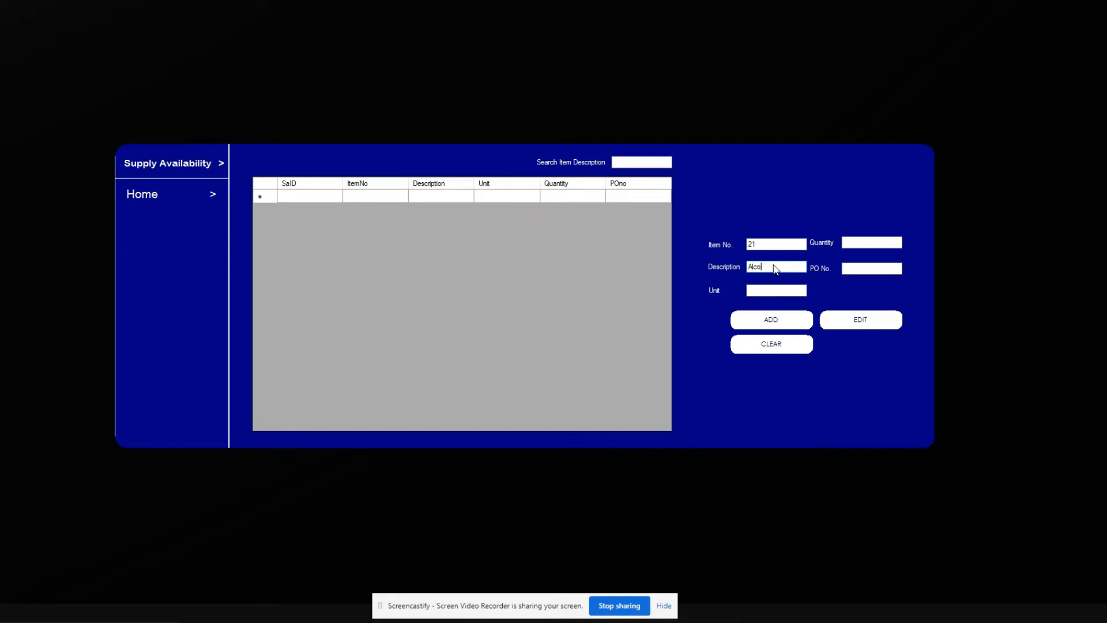
Step: Select the Alcohol description text in the item 21 supply availability entry
double_click(776, 269)
Step: Save item 21 Alcohol as 10 PCS under PO111, then return to the Home dashboard
click(767, 290)
text(PCS)
click(853, 242)
text(10)
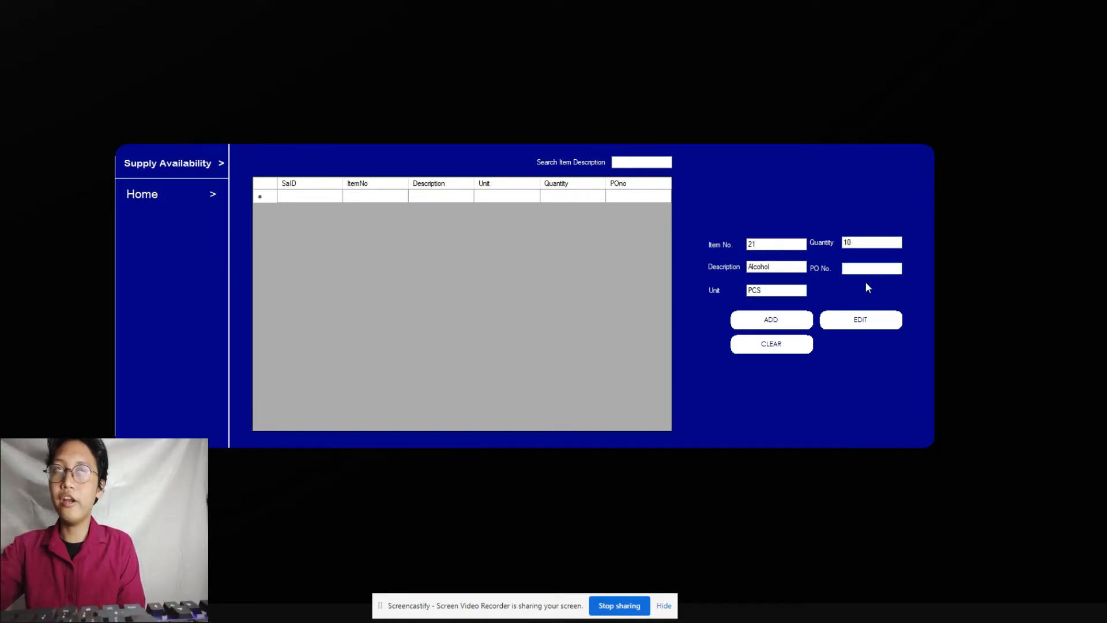
text(PO111)
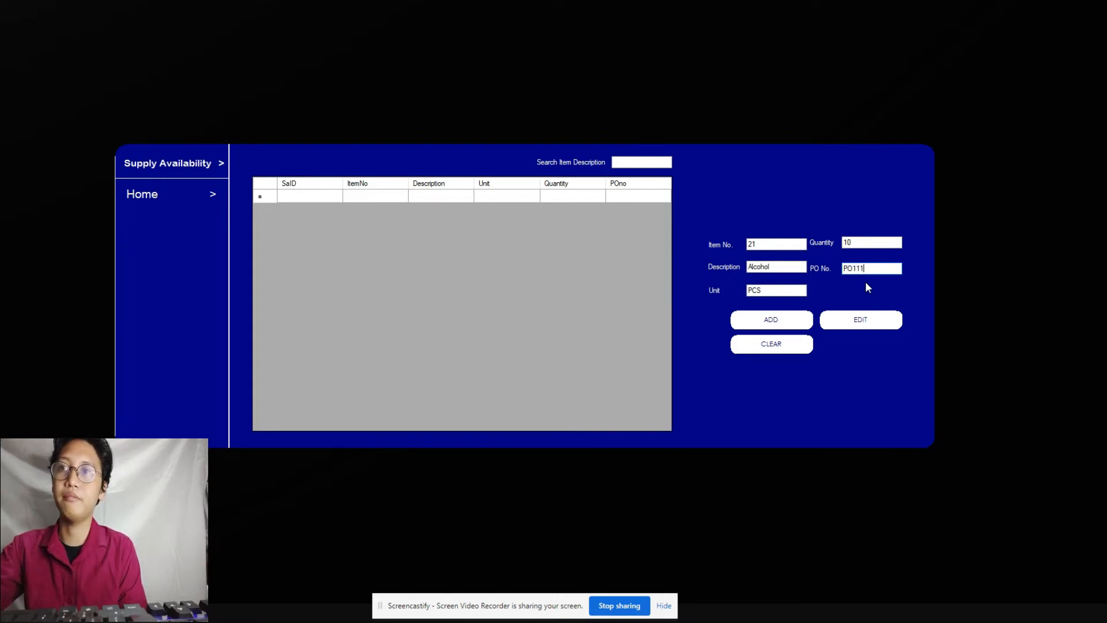
click(796, 319)
click(534, 334)
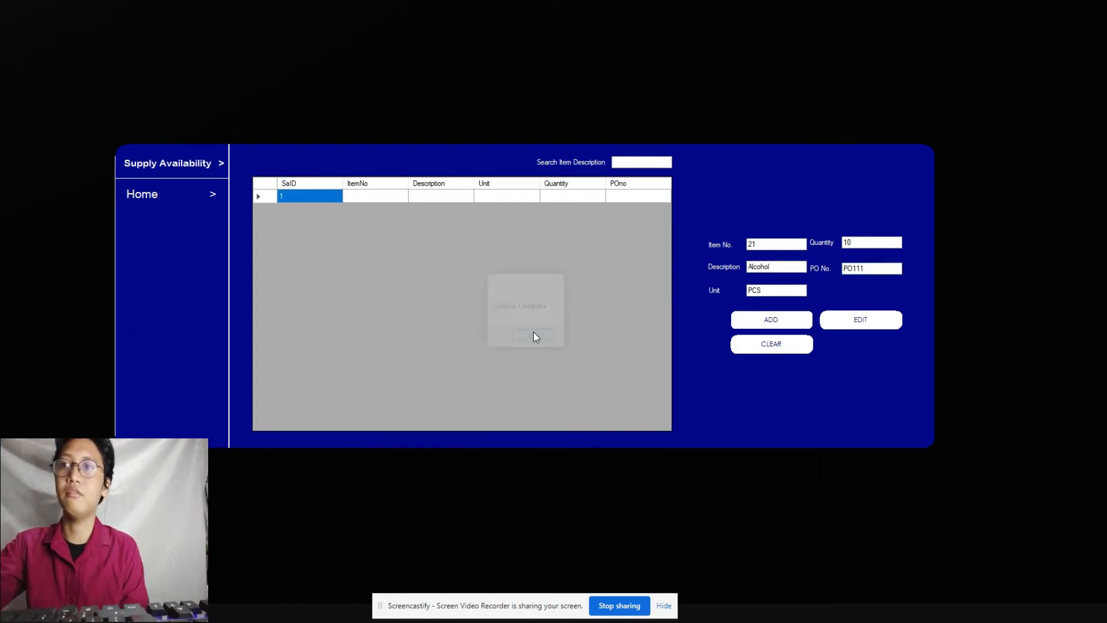
click(205, 199)
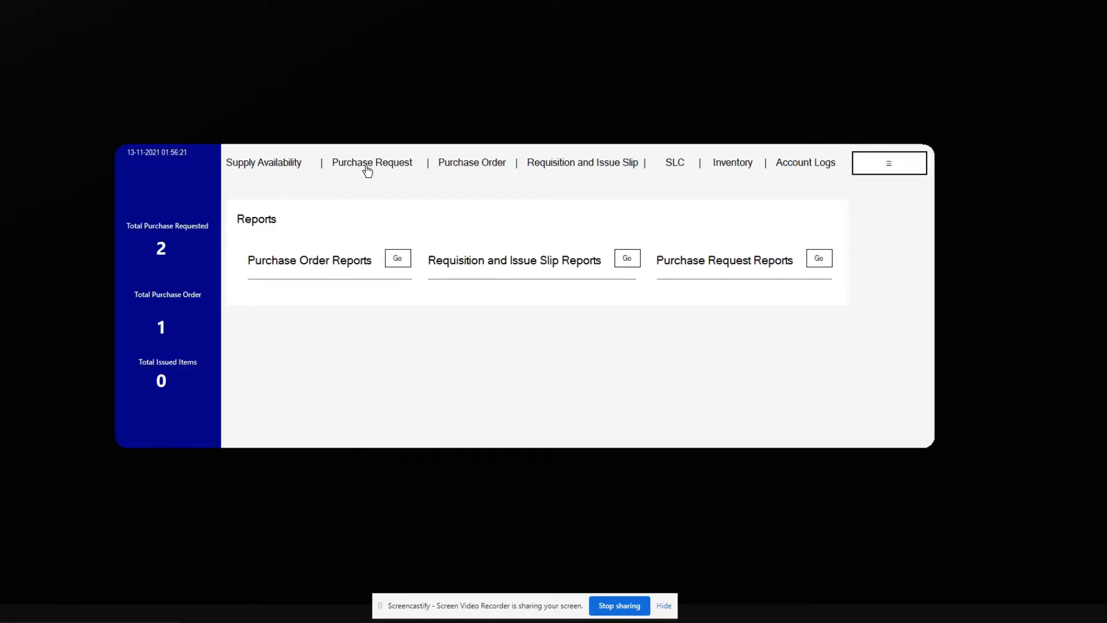
Step: Start purchase request PR115 for Education with item 23, Face Shield
click(368, 167)
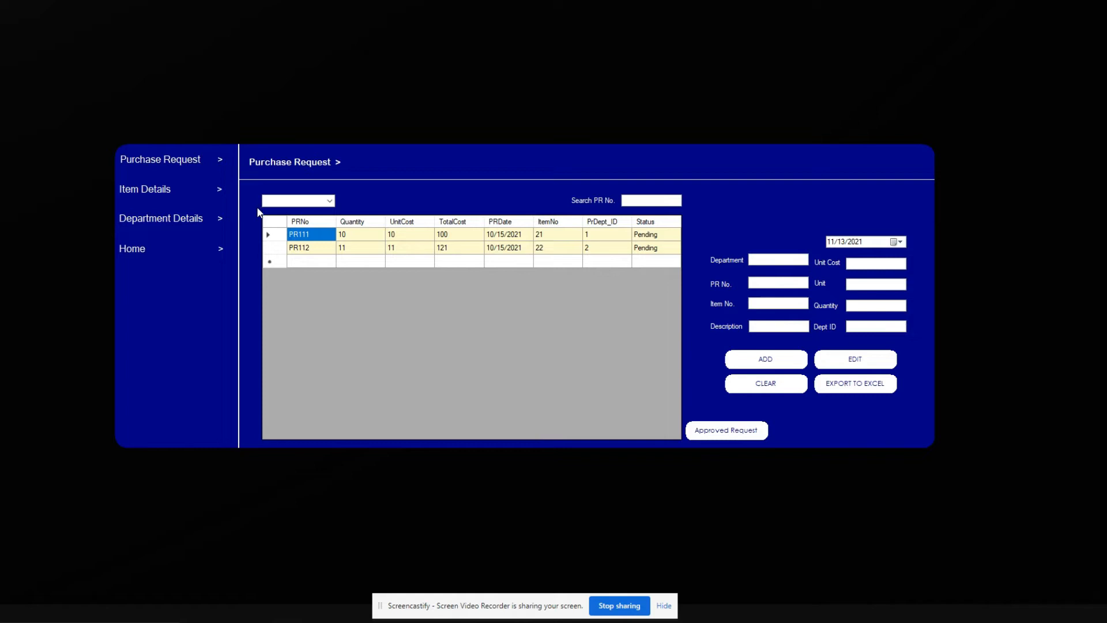
click(771, 264)
text(H)
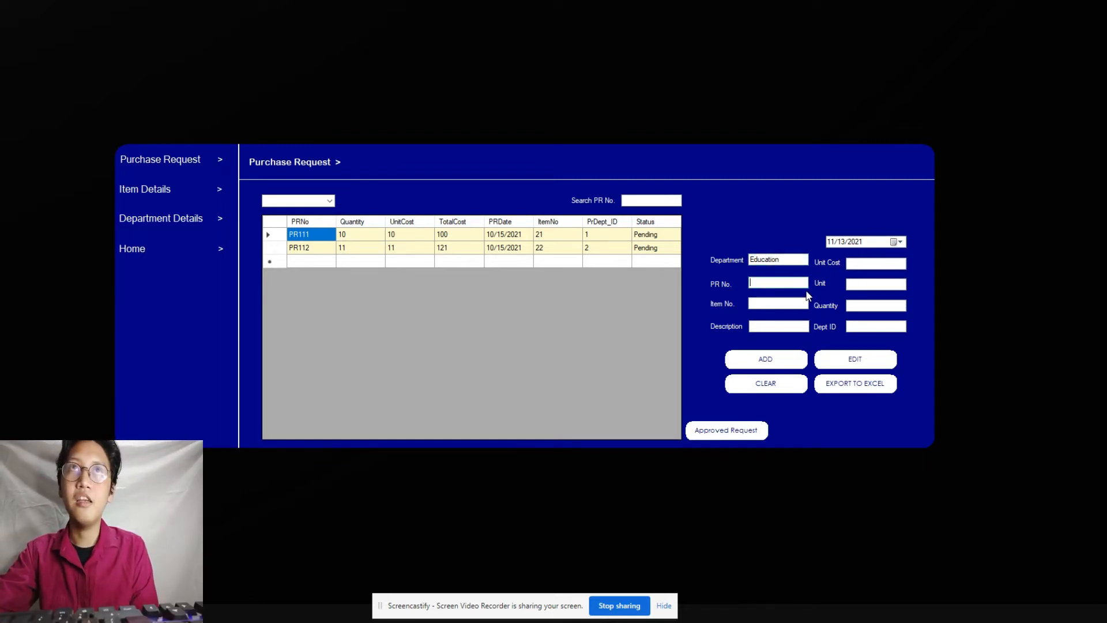
text(PR)
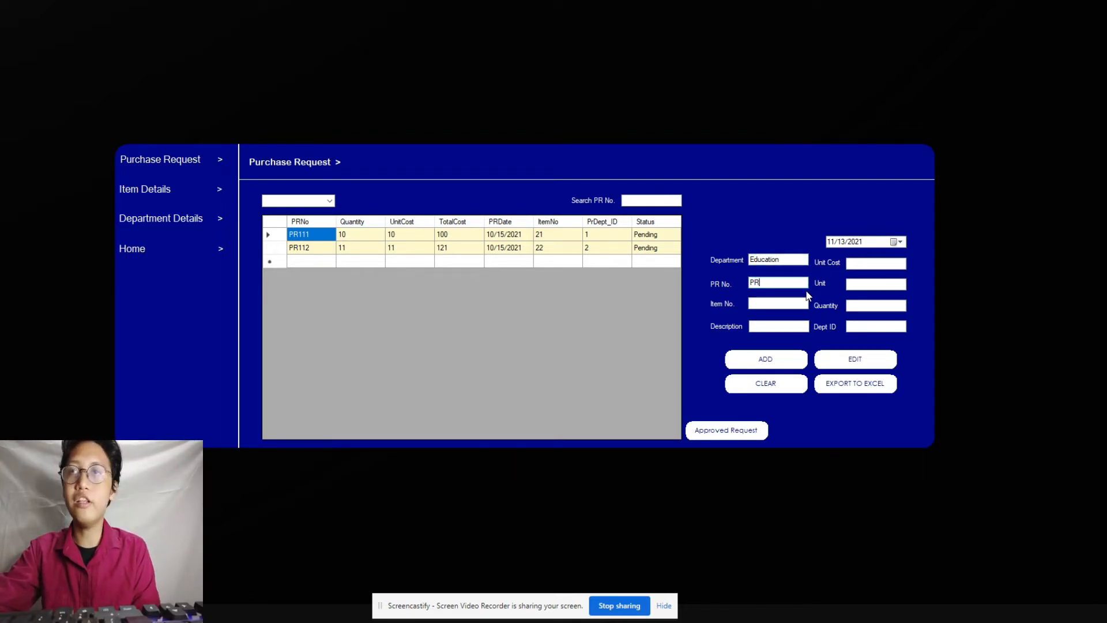
text(115)
click(784, 305)
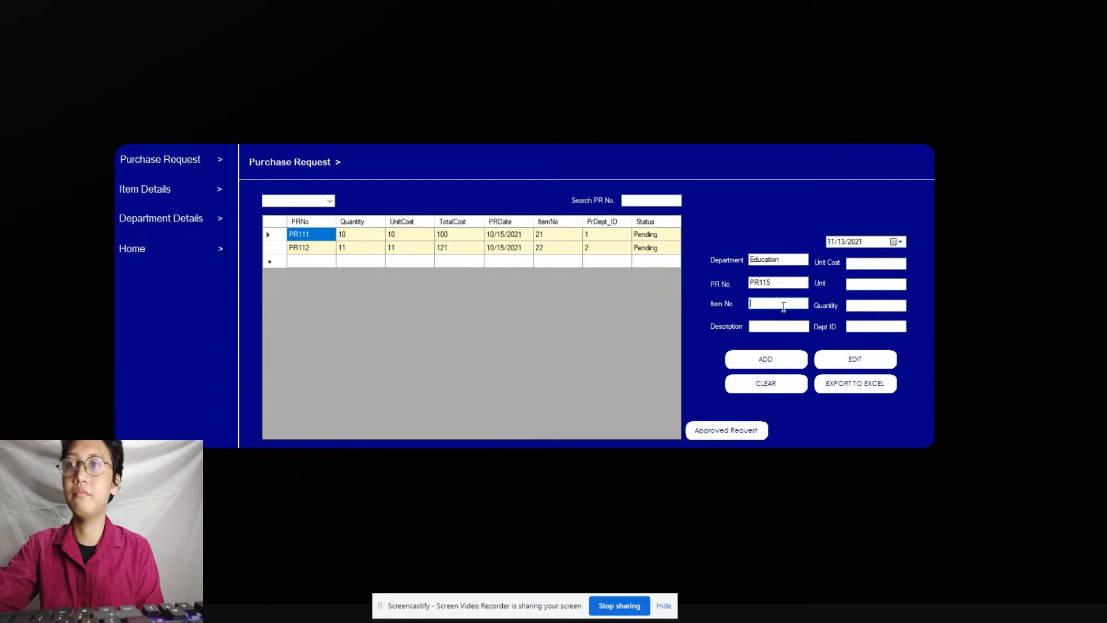
text(23)
click(779, 324)
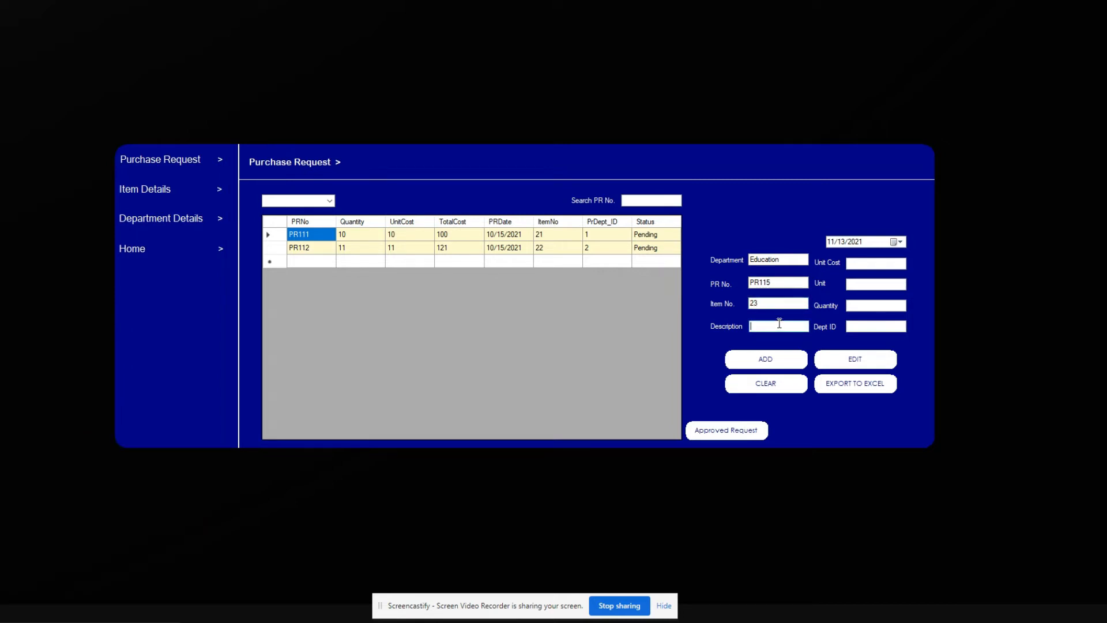
text(Face)
Step: Enter unit cost 7, unit PCS, quantity 100 and Dept ID 3, then add the request
click(855, 265)
text(7)
text(P)
text(CS)
text(1)
click(876, 328)
text(3)
click(778, 364)
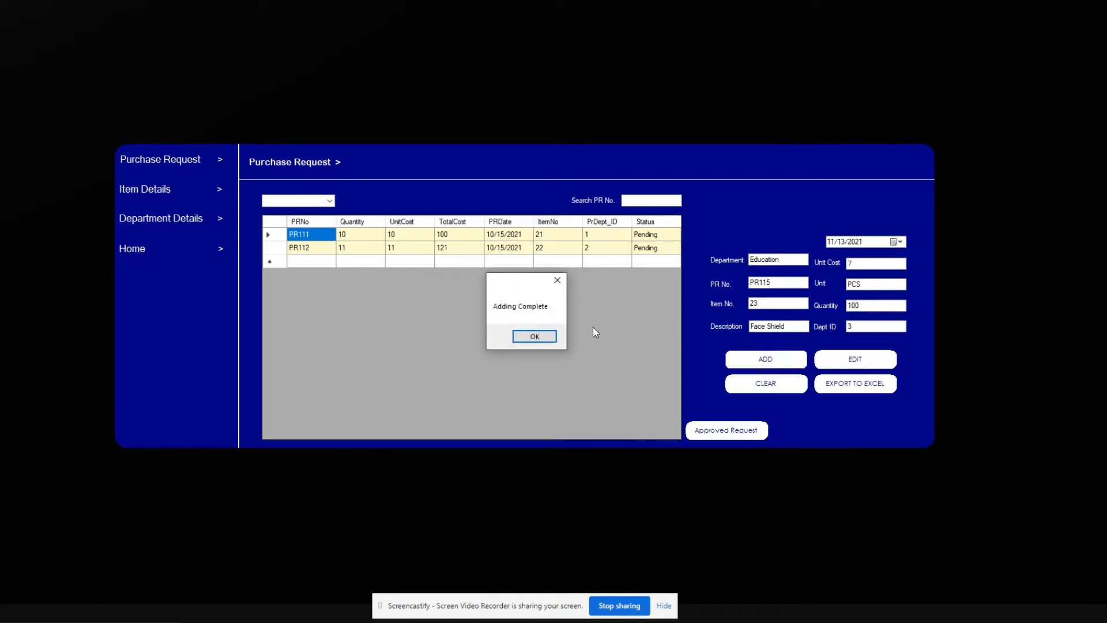
click(529, 336)
Step: Review PR111's details along with the item and department detail lists
click(321, 256)
click(180, 193)
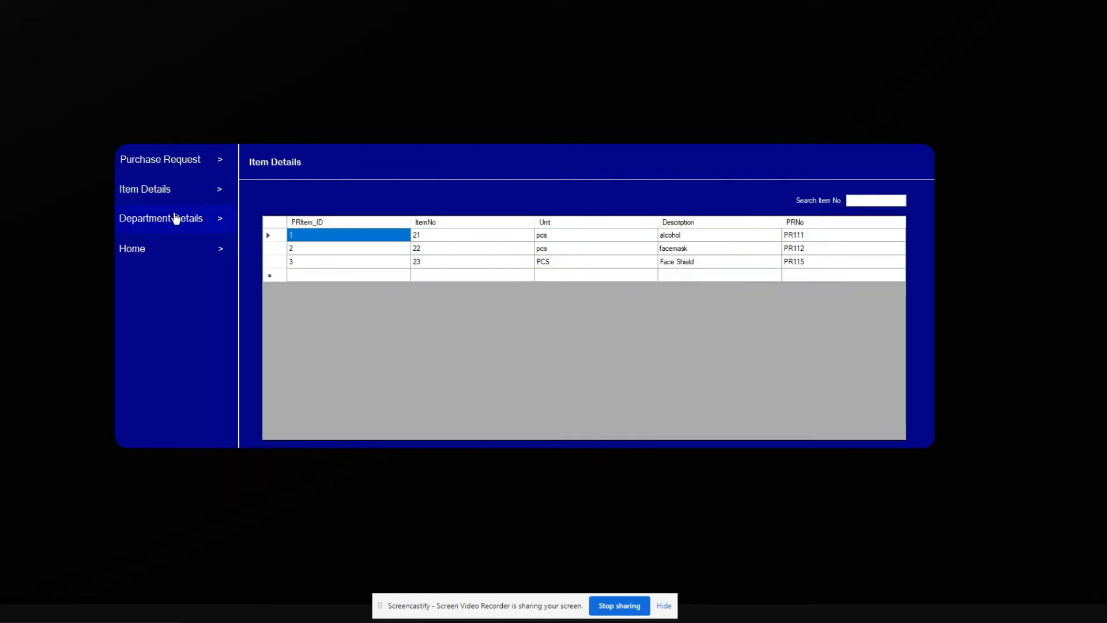
click(176, 218)
click(190, 162)
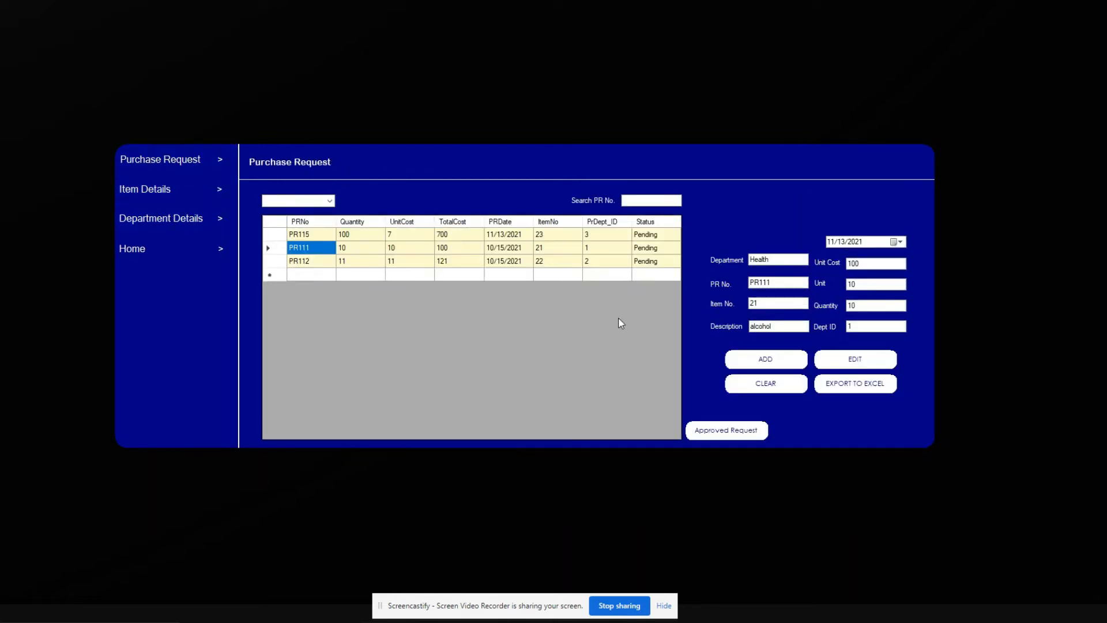
Step: Approve purchase request PR115
click(711, 431)
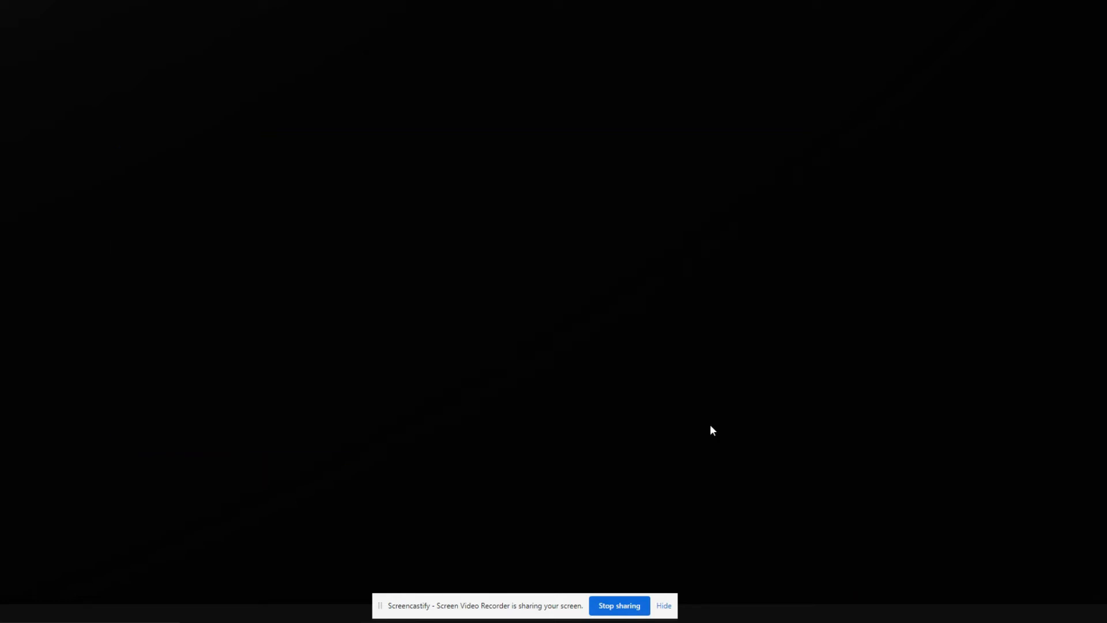
click(439, 115)
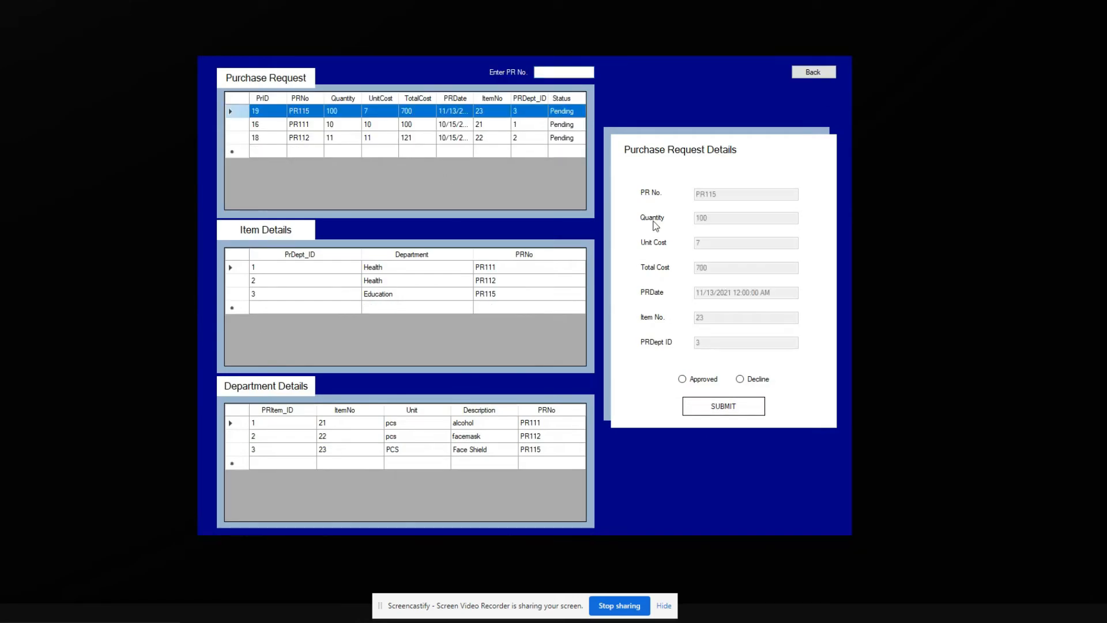
click(684, 381)
click(716, 408)
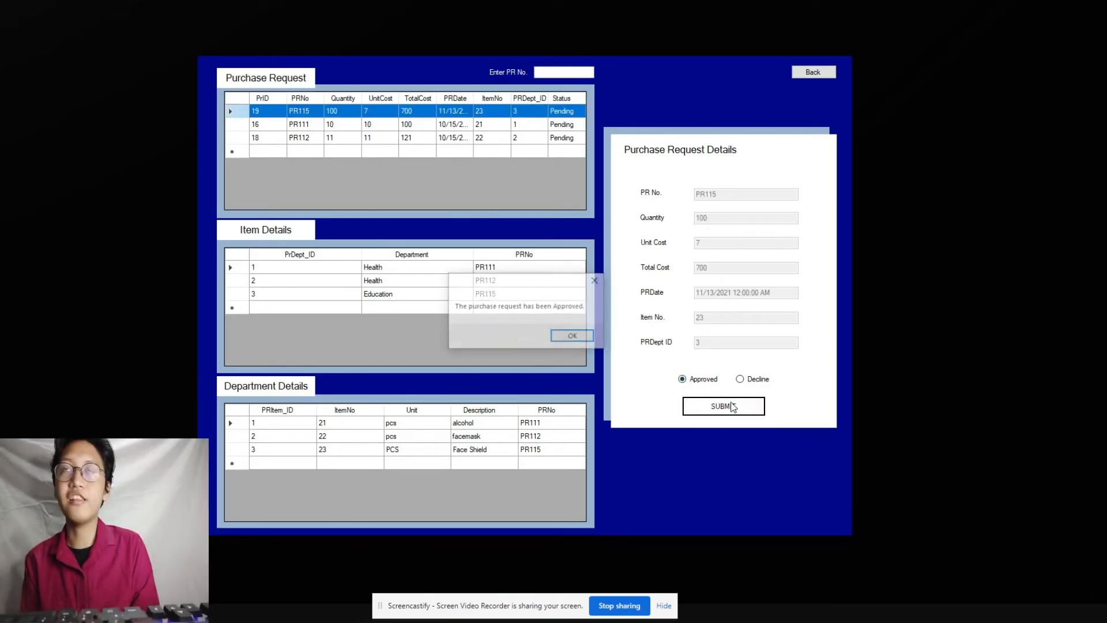
click(579, 335)
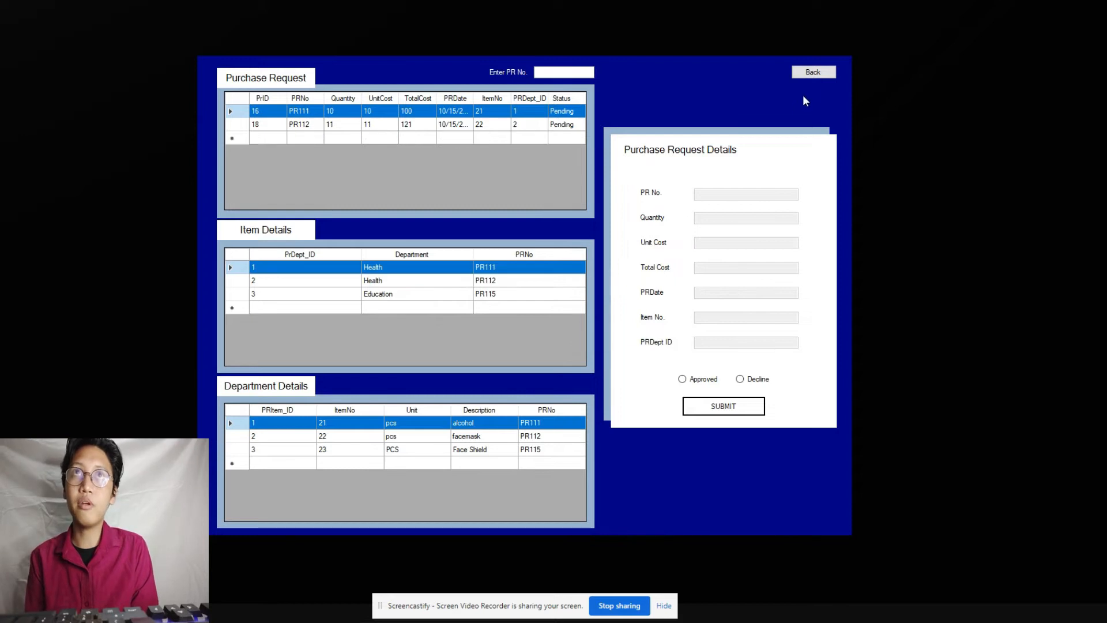
Step: Decline purchase request PR112
click(565, 124)
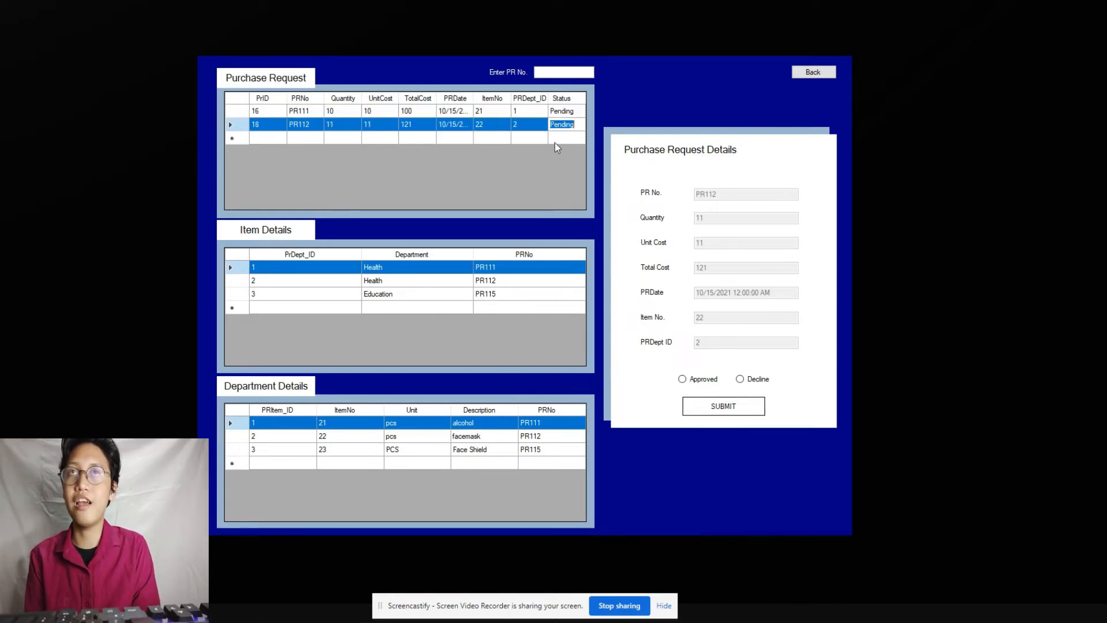
click(741, 380)
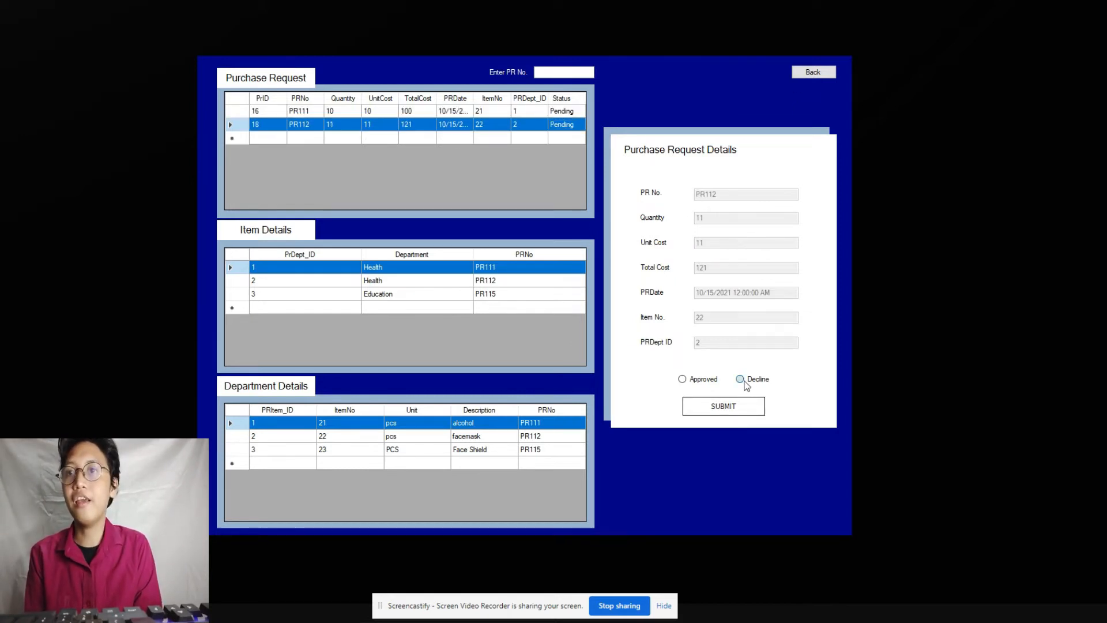
click(695, 403)
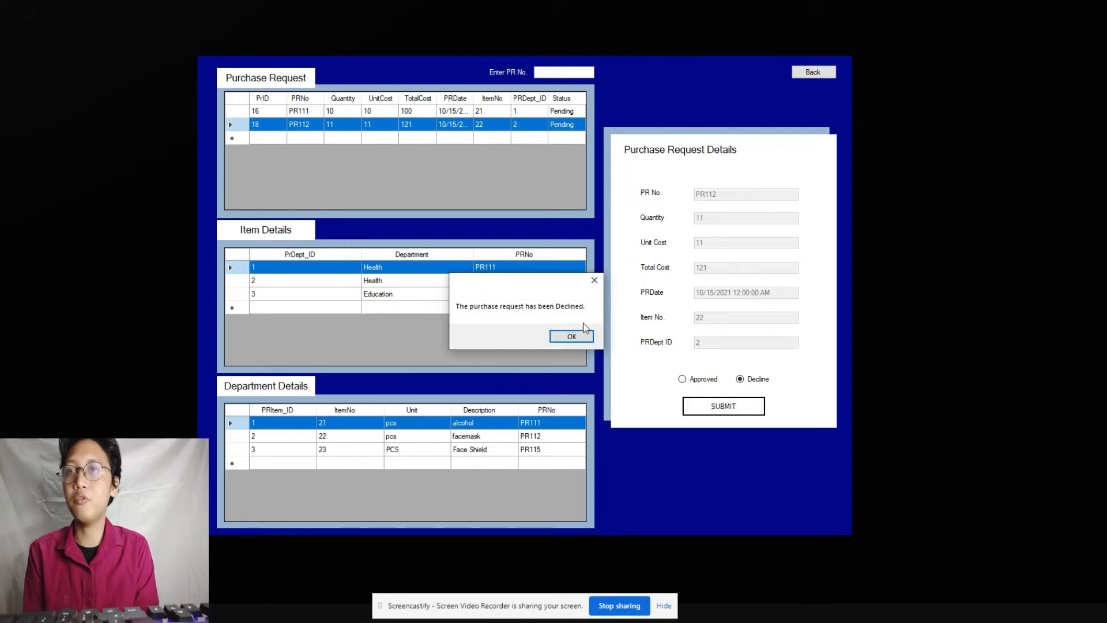
click(580, 335)
Step: Filter the request list through All and Approved, ending on Decline only
click(820, 76)
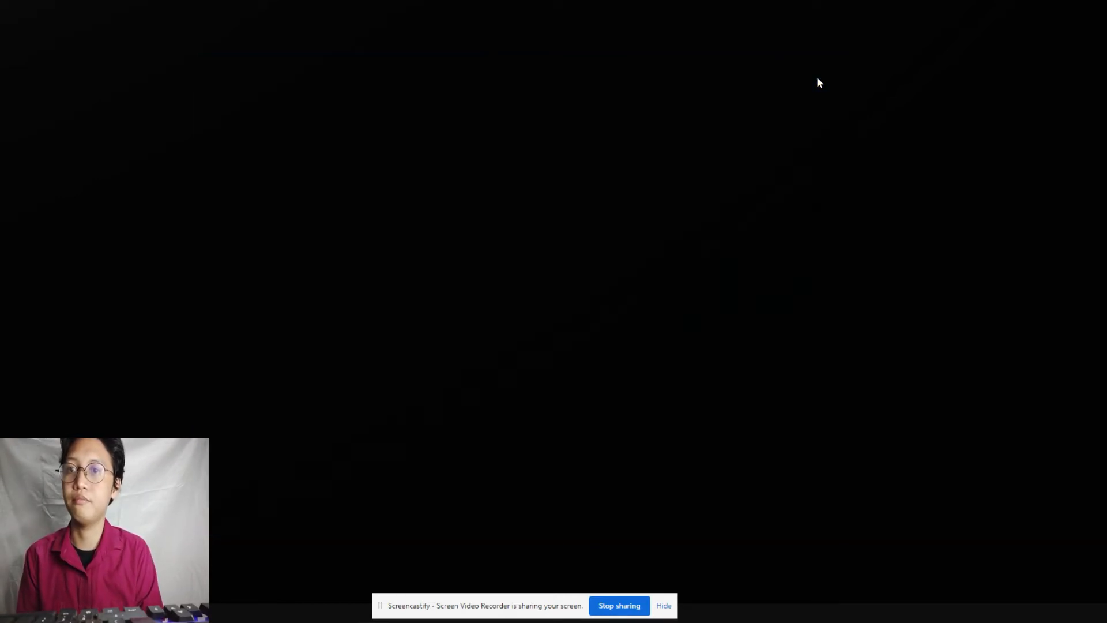
click(329, 200)
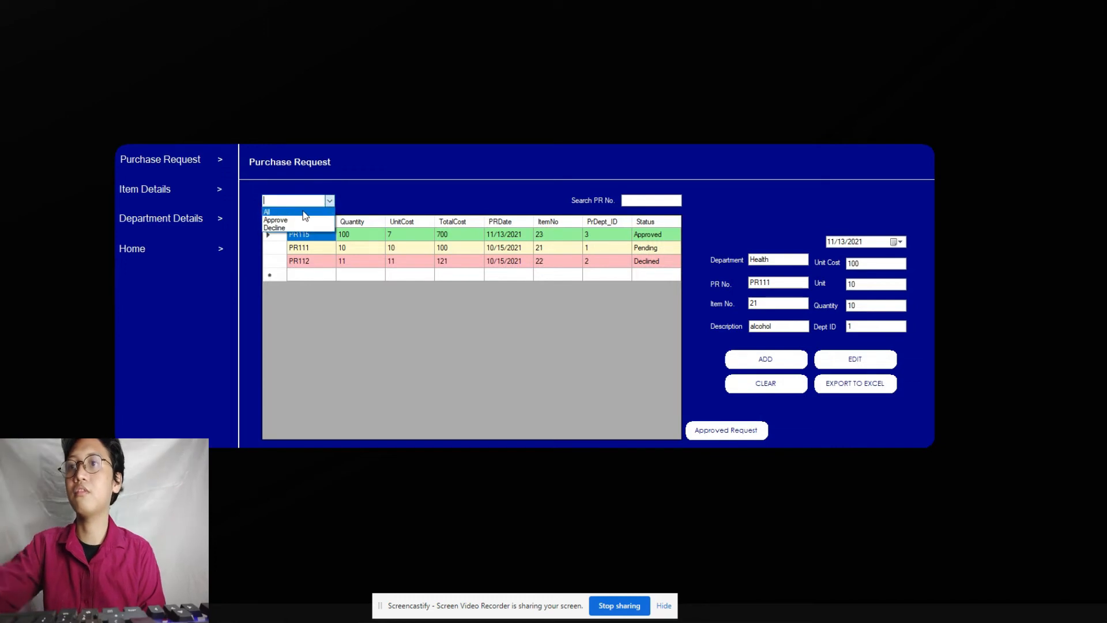
click(305, 215)
click(329, 200)
click(279, 220)
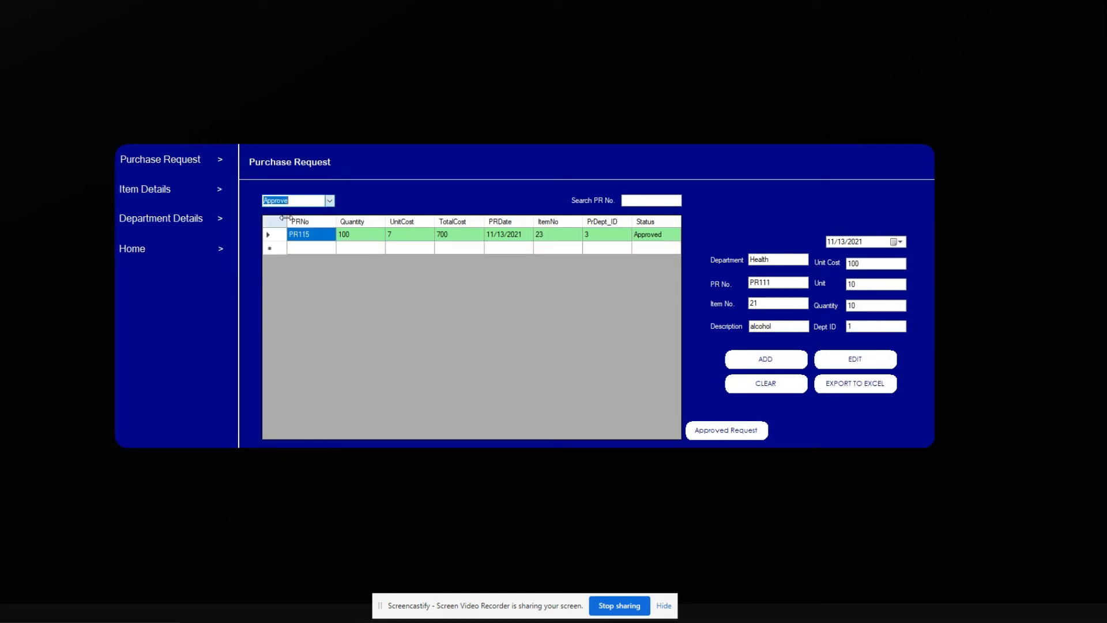
click(331, 204)
click(302, 226)
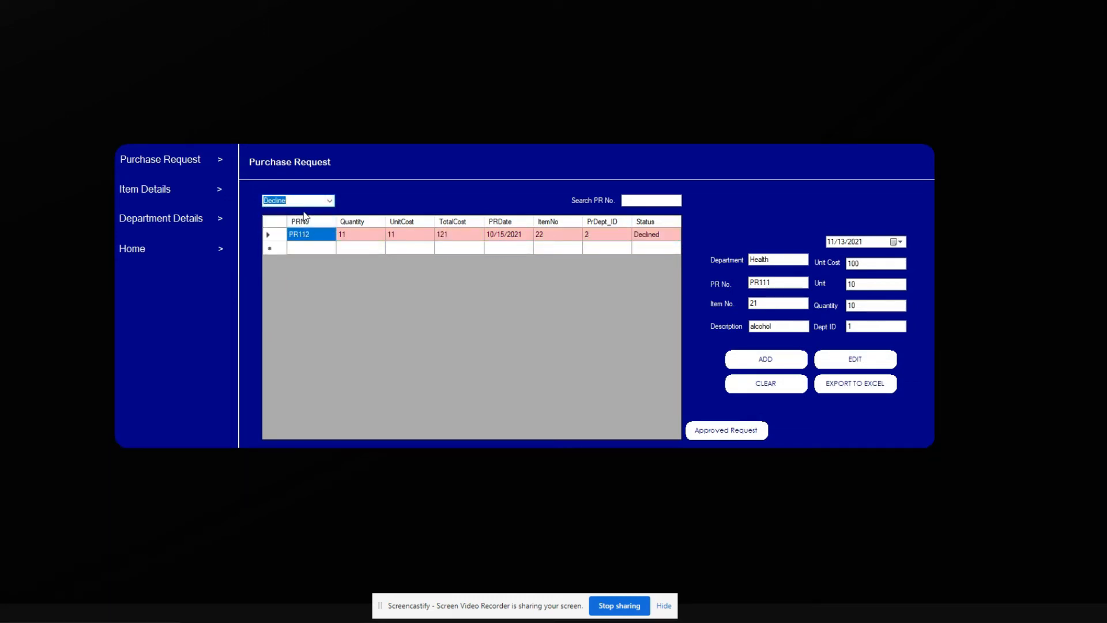
Step: Generate the purchase request report for PR115
click(175, 260)
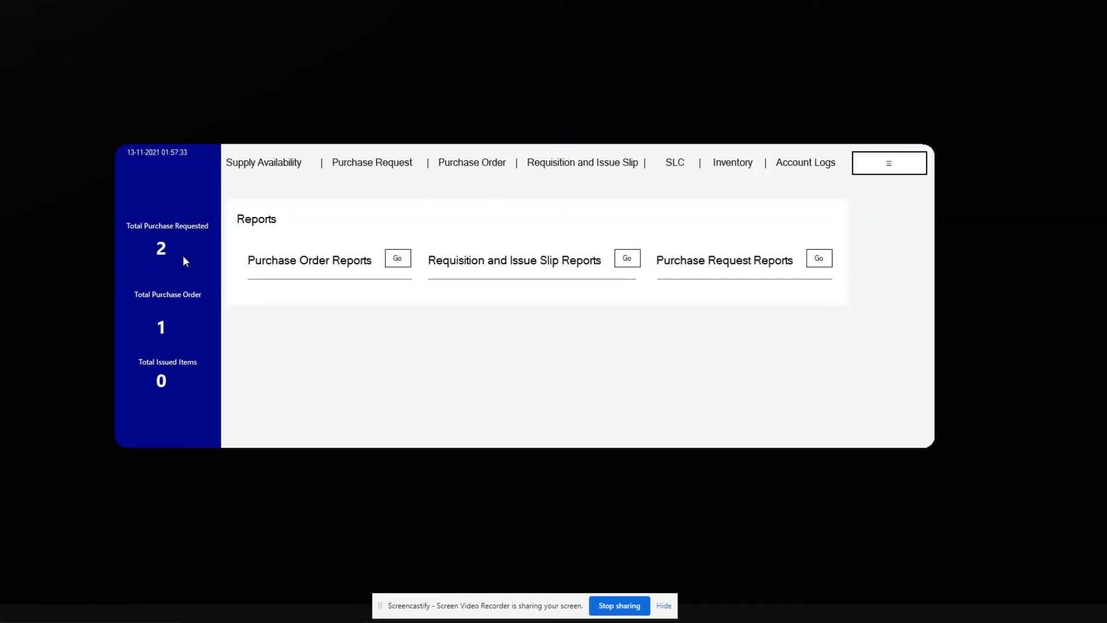
click(810, 261)
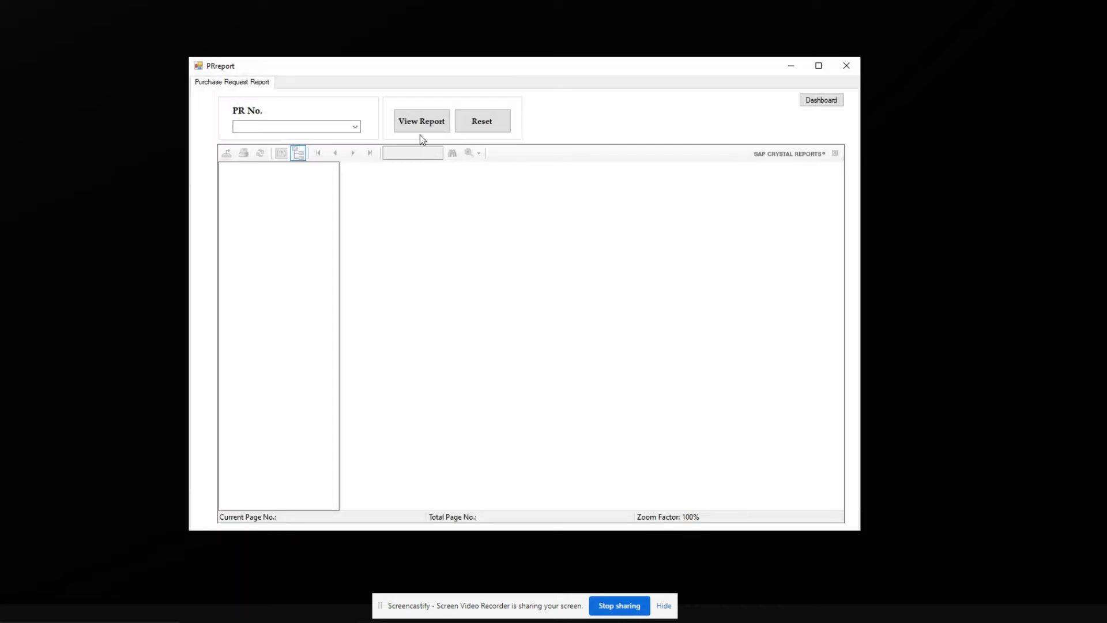
click(415, 128)
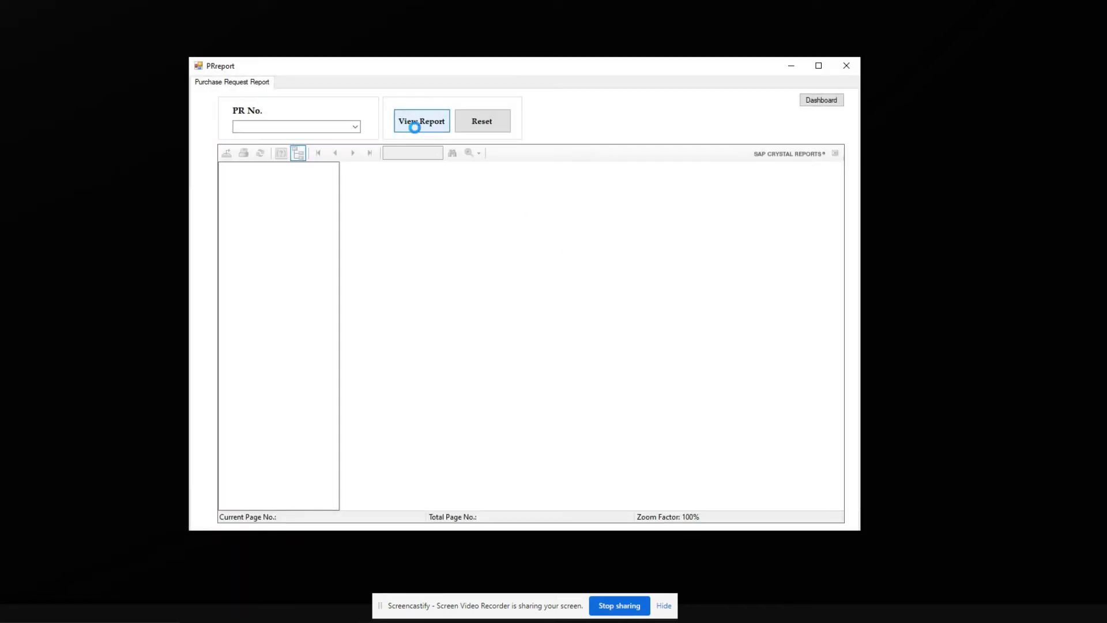
click(355, 126)
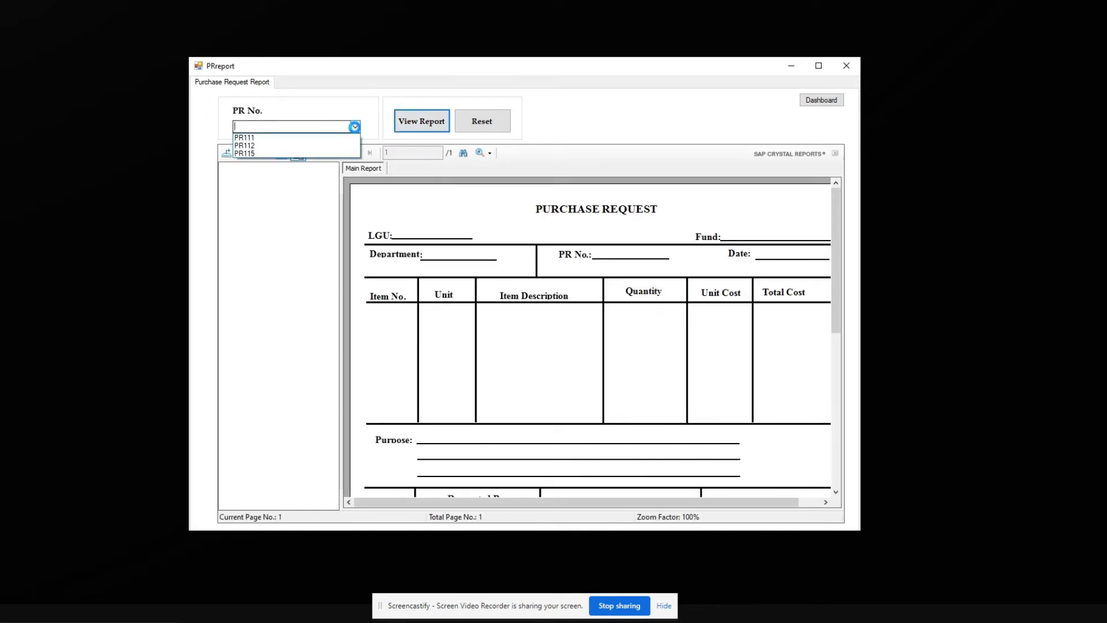
click(281, 153)
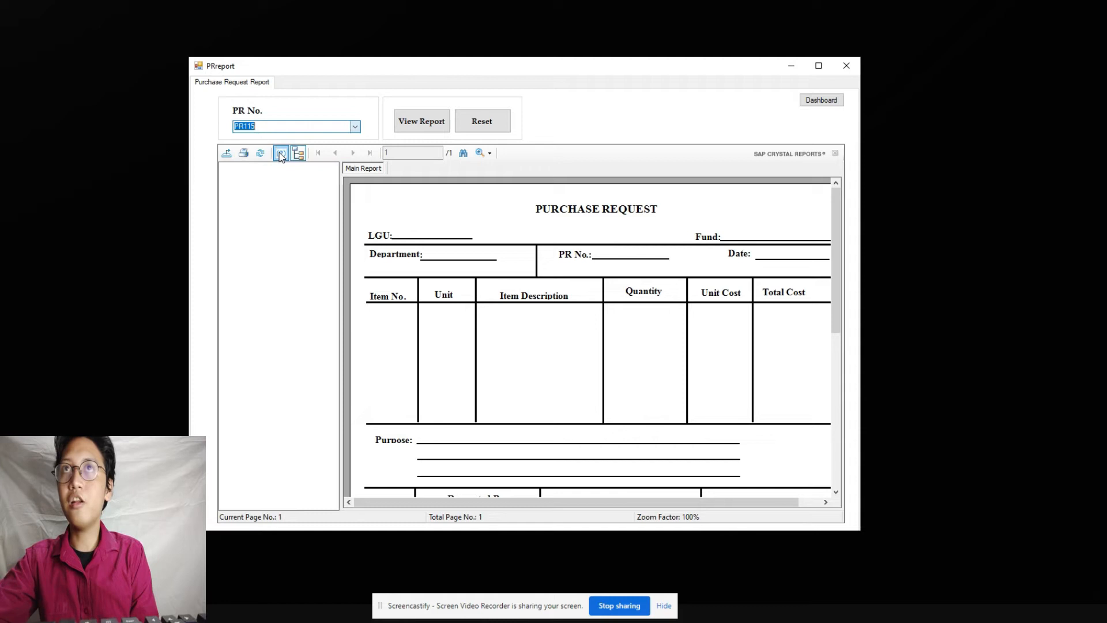
click(403, 124)
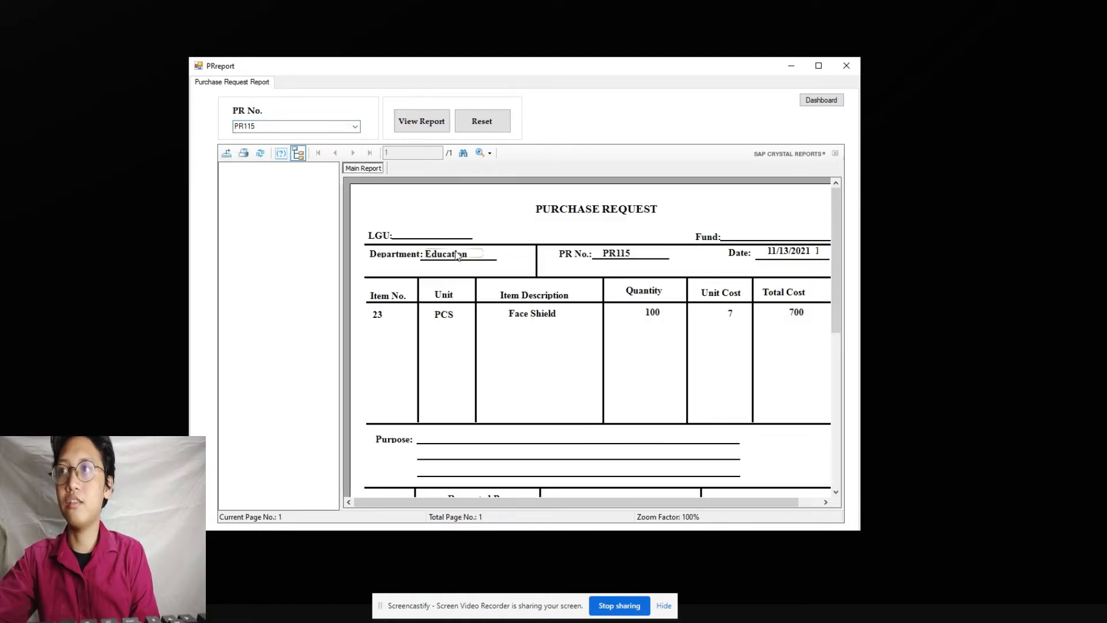
Step: Scroll through the PR115 report, then return to the dashboard
scroll(478, 375, down, 3)
scroll(477, 386, up, 3)
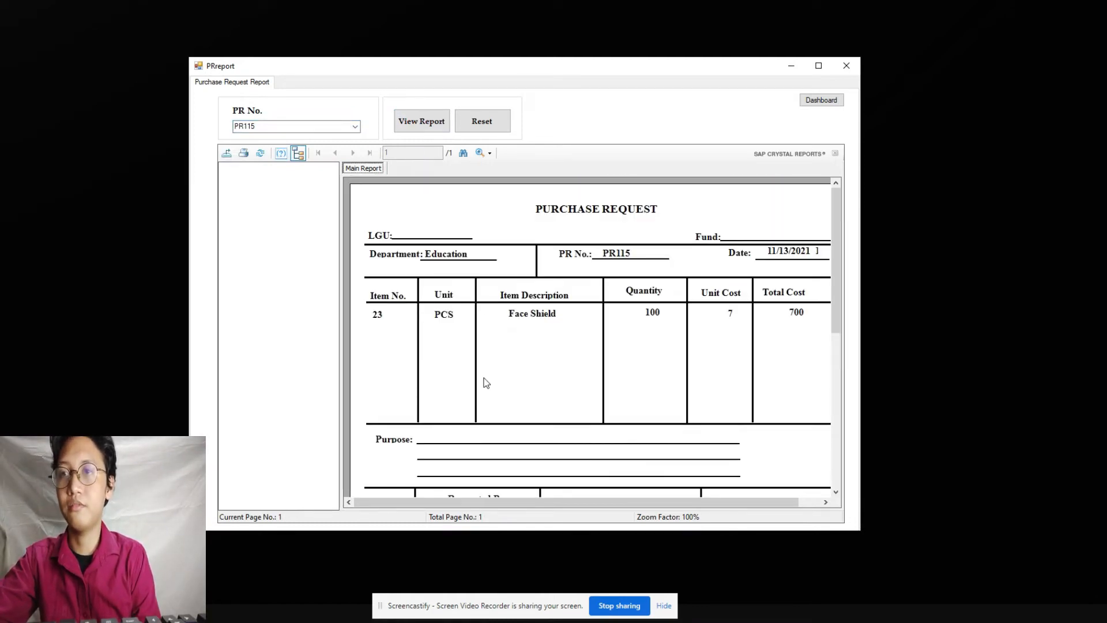
scroll(486, 385, down, 3)
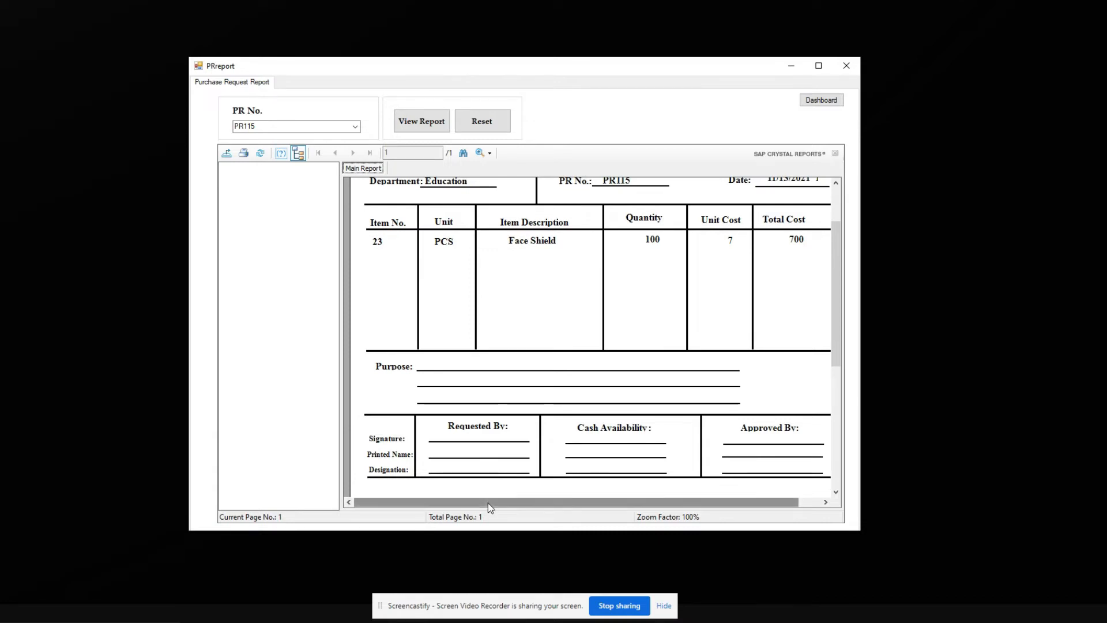
scroll(490, 507, right, 1)
scroll(722, 433, up, 3)
click(821, 100)
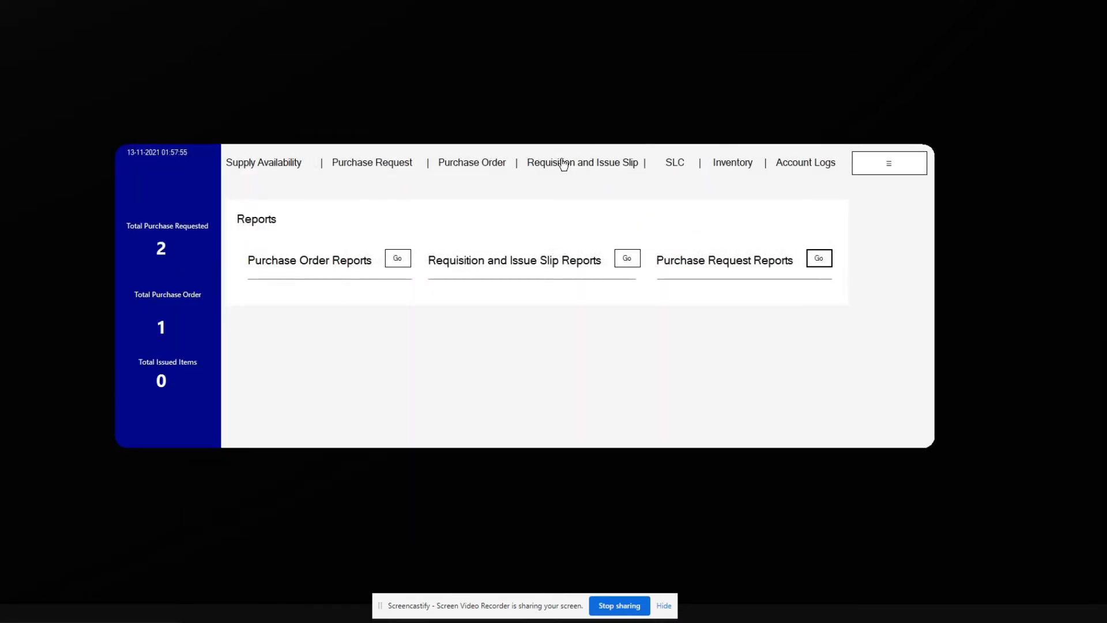
Step: Start a purchase order and pull PR115's item details into it
click(462, 168)
click(725, 178)
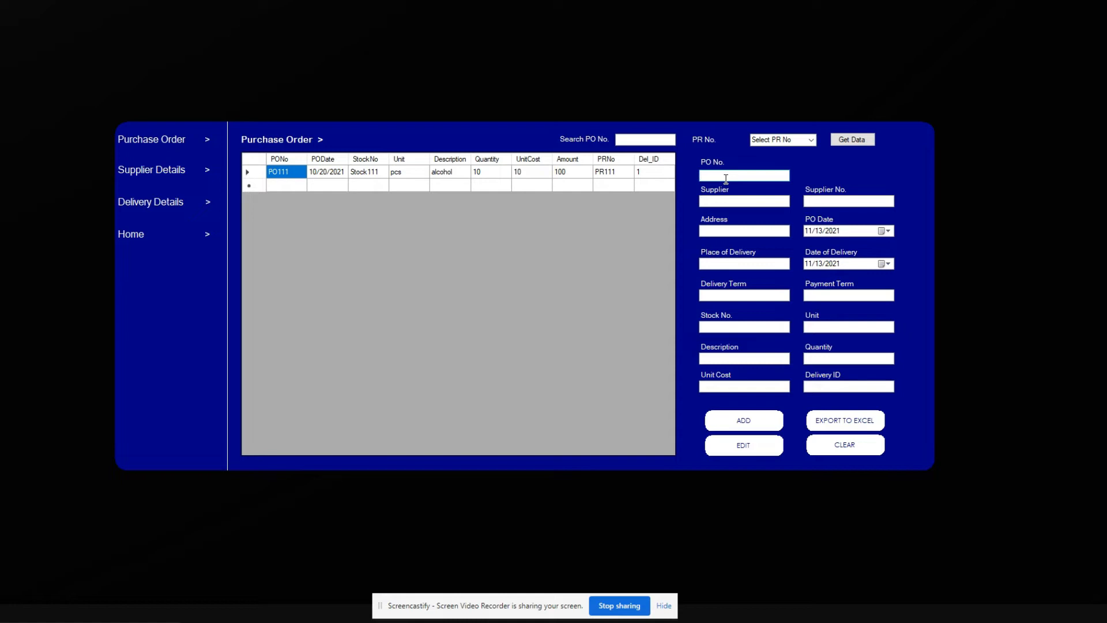
click(808, 144)
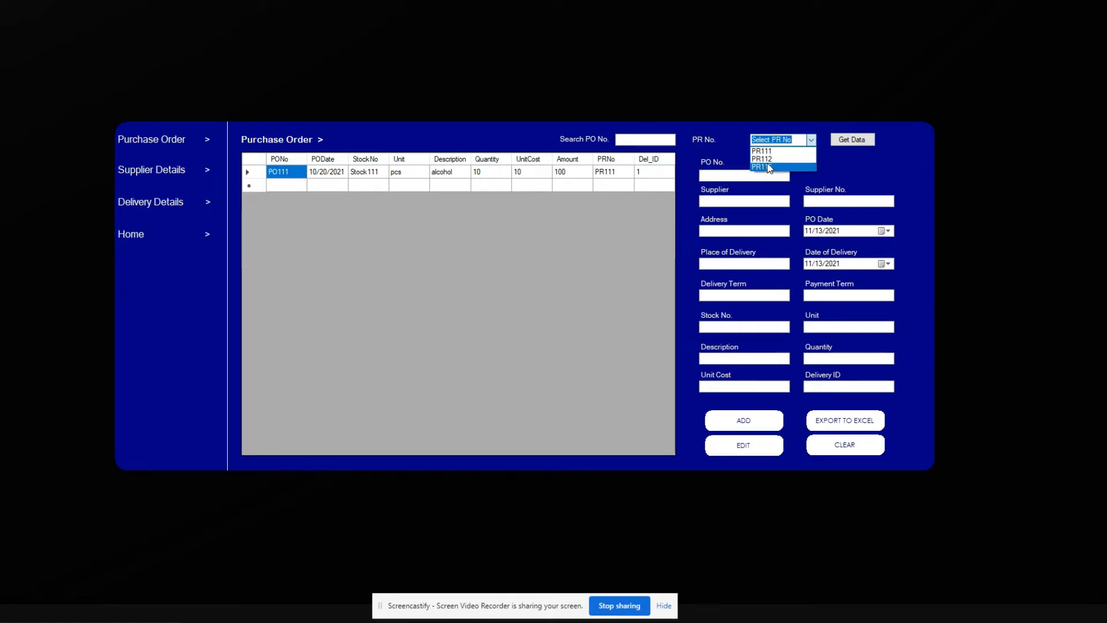
click(770, 167)
click(837, 144)
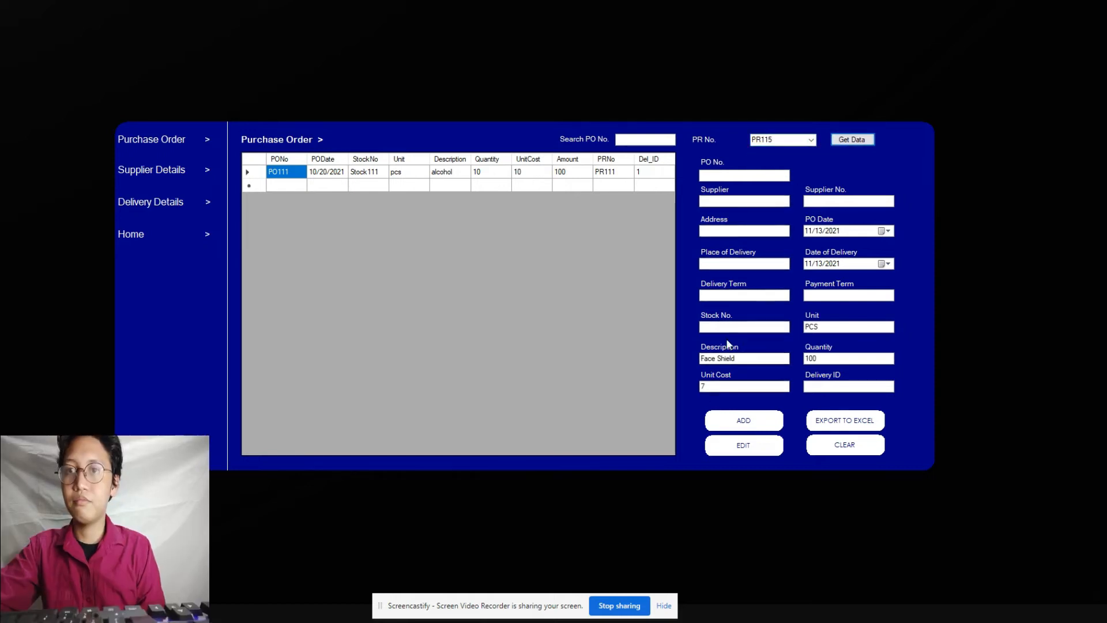
Step: Enter PO No. PO112, supplier Unilab, the supplier number and the supplier address
click(725, 177)
text(PO112)
click(727, 199)
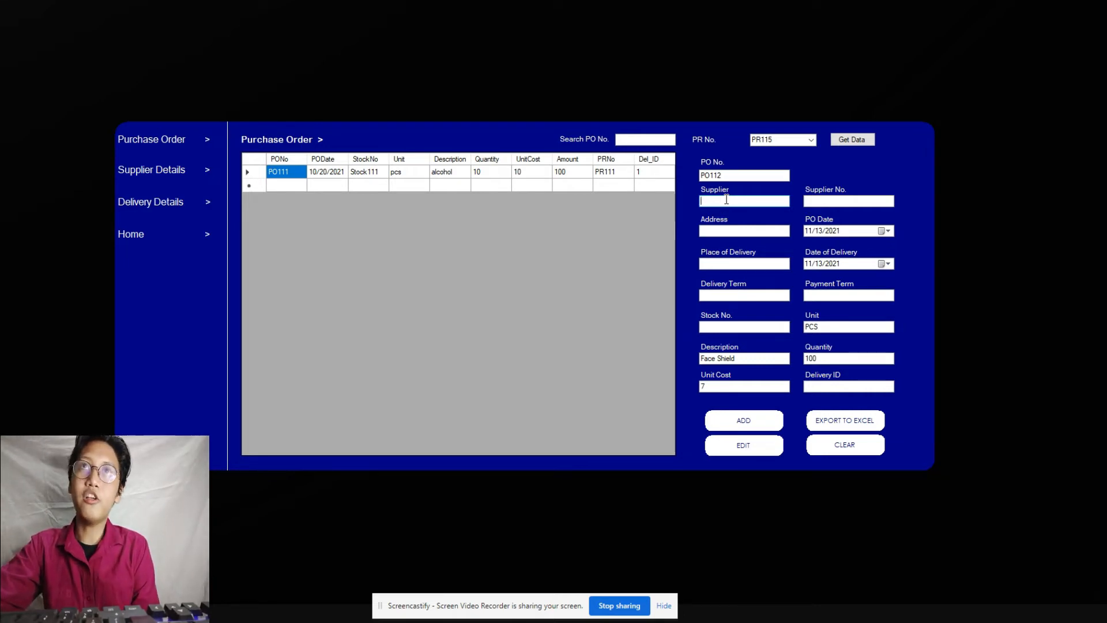
text(Unilab)
click(816, 202)
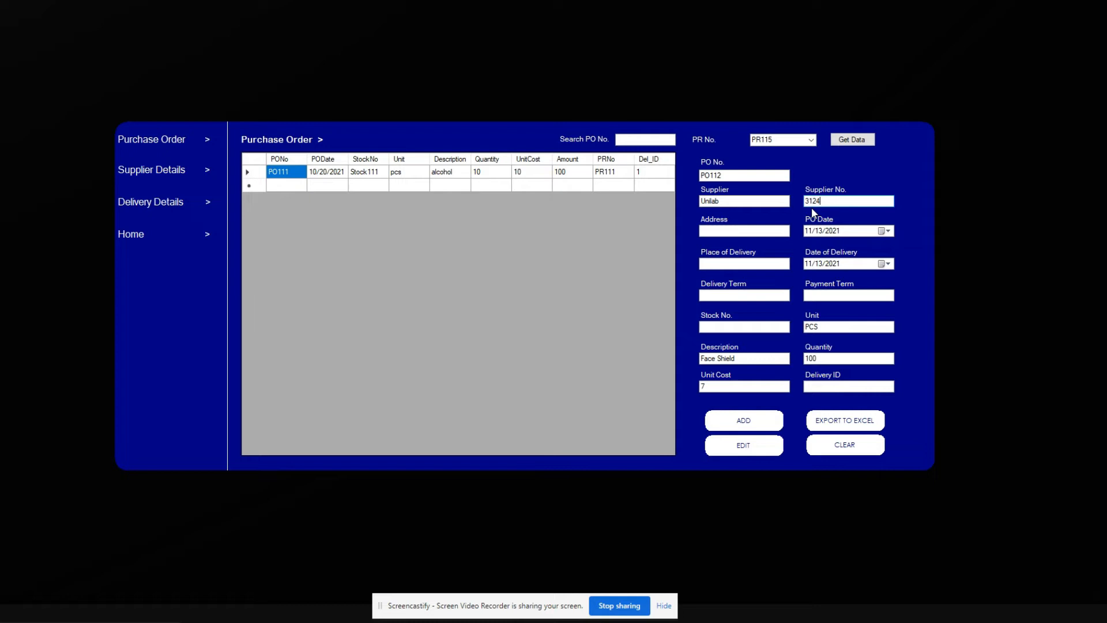
key(BackSpace)
key(BackSpace)
key(BackSpace)
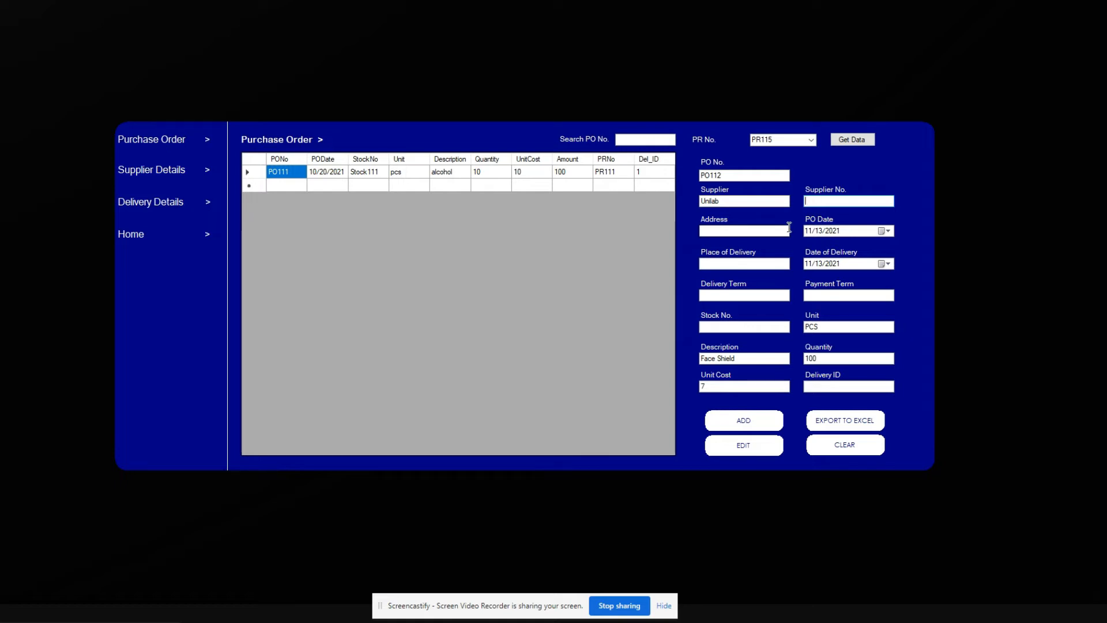
click(757, 231)
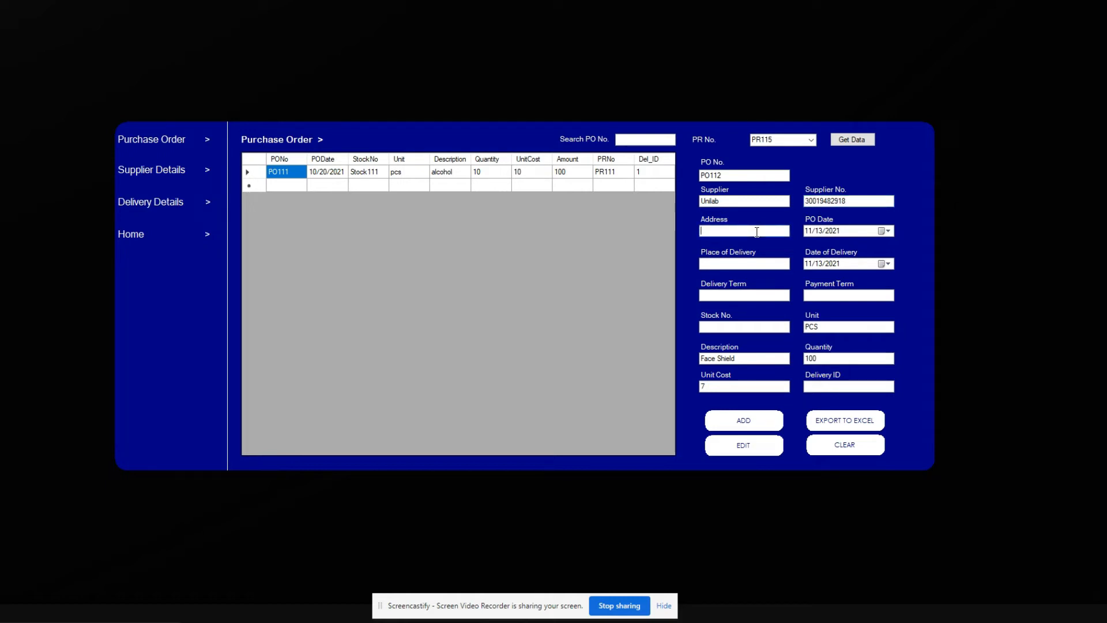
text(U)
text(U)
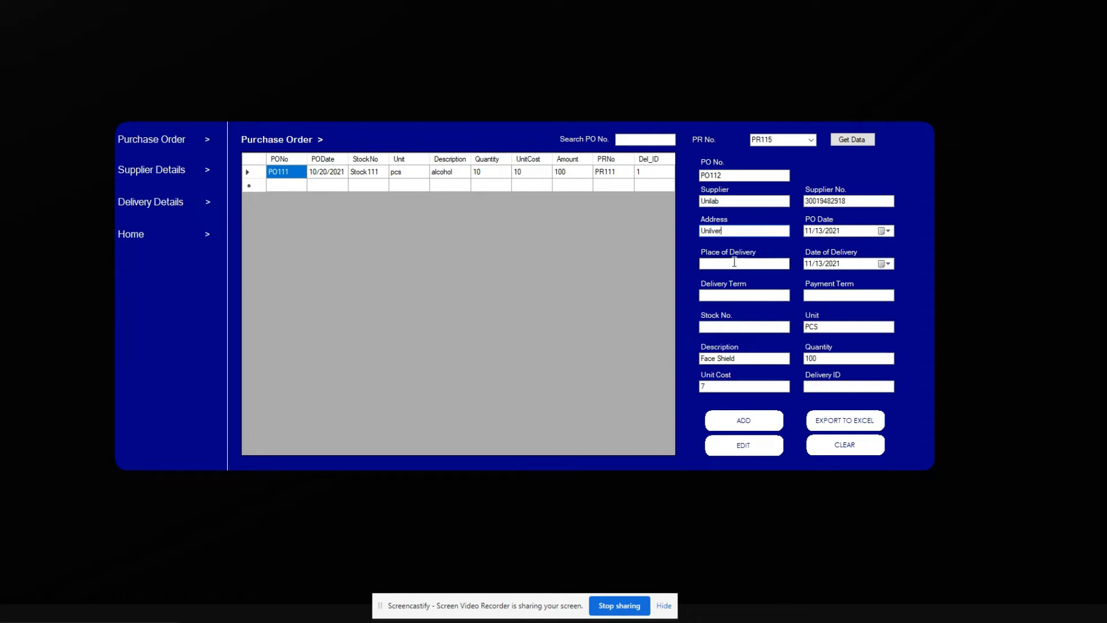
Step: Set the PO date to 11/20/2021 and the delivery date to 12/22/2021
click(883, 232)
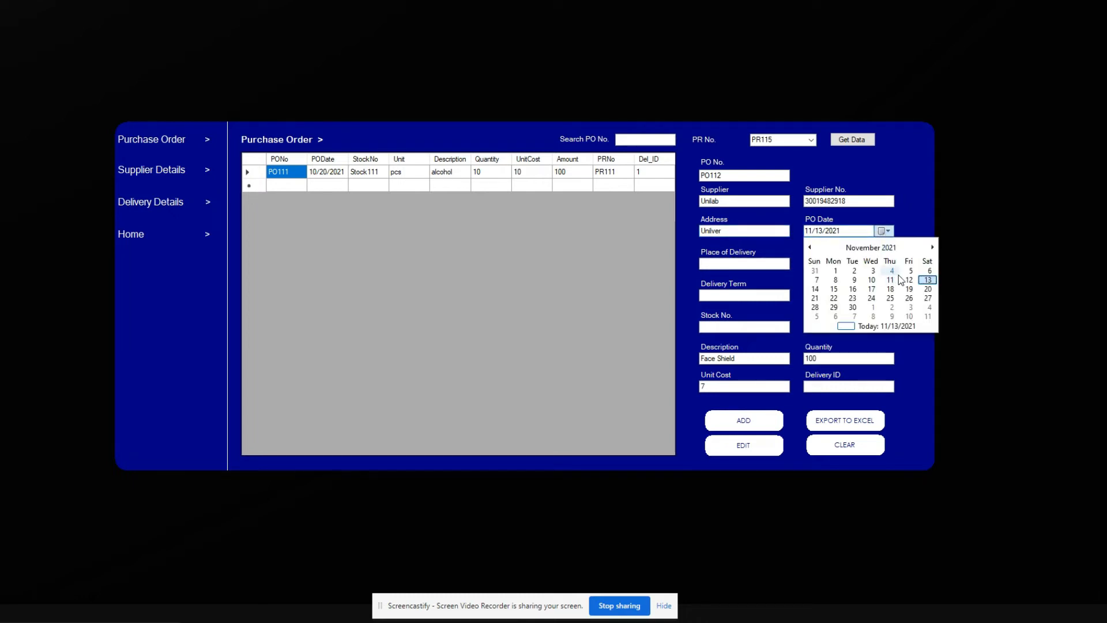
click(925, 289)
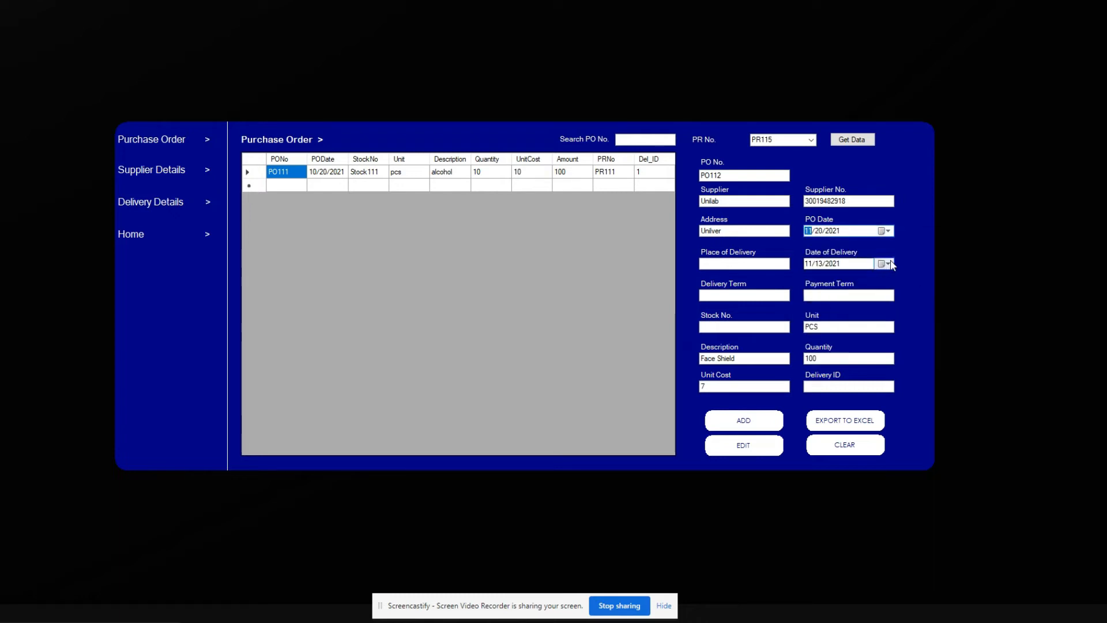
click(890, 263)
click(932, 281)
click(871, 331)
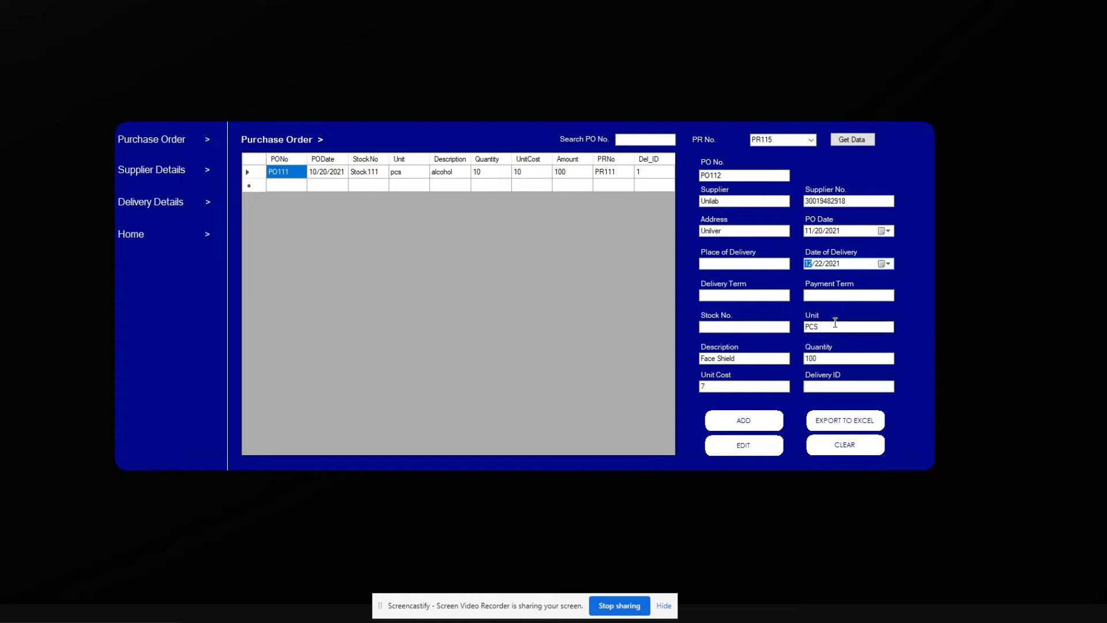
Step: Set delivery to City Hall, delivery term 32, payment term 'Payment is after the completion of delivery'
click(734, 268)
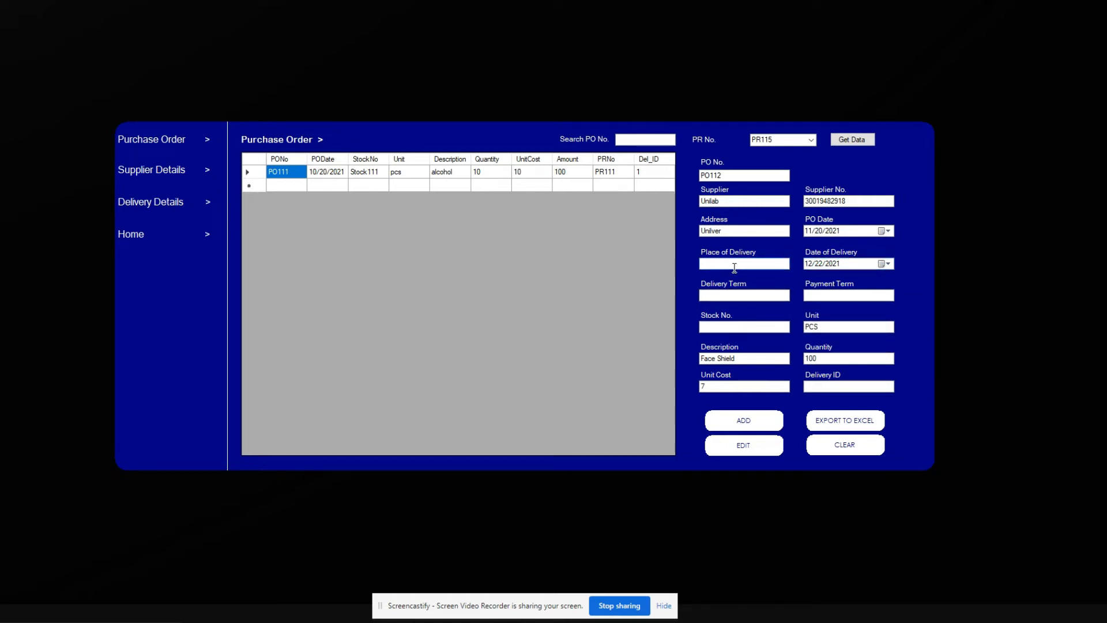
text(City Hall)
click(713, 295)
text(32 Days)
click(807, 294)
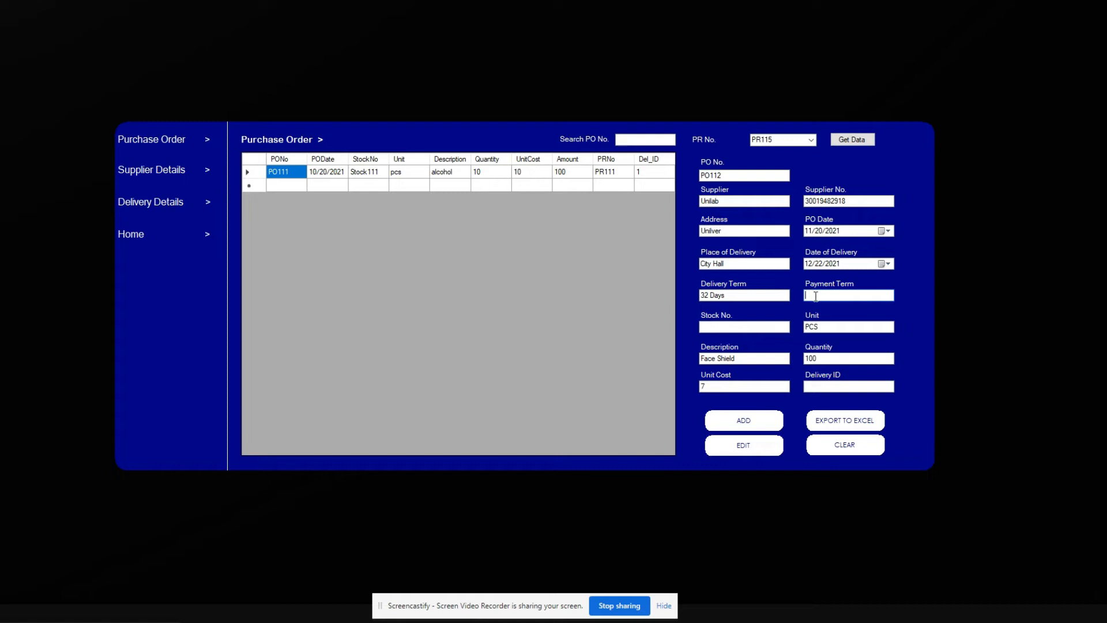
text(Payment is after the completion of t)
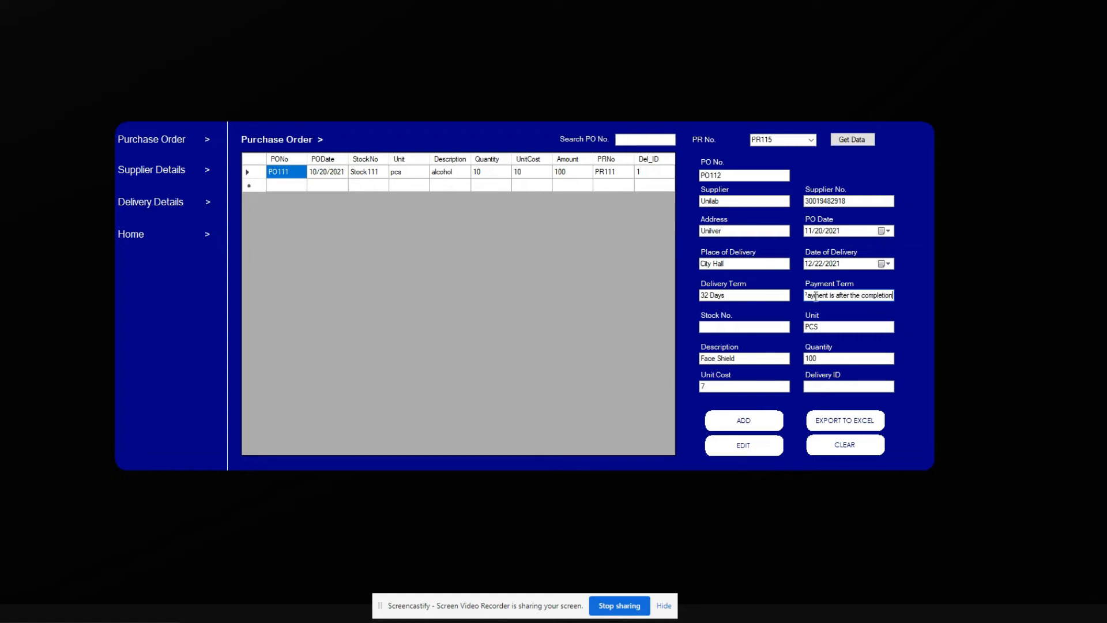
key(BackSpace)
text(delivery)
Step: Enter stock no. Stock112 and delivery ID 2, then add purchase order PO112
click(746, 327)
text(stock11)
key(BackSpace)
key(BackSpace)
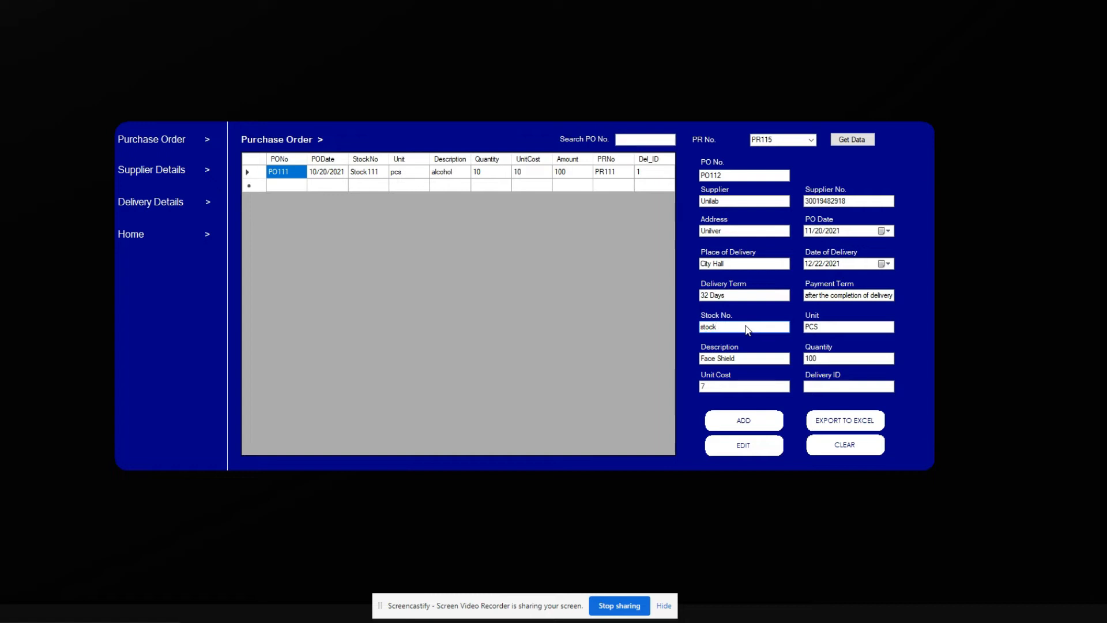
text(Stock112)
click(826, 388)
text(2)
click(744, 420)
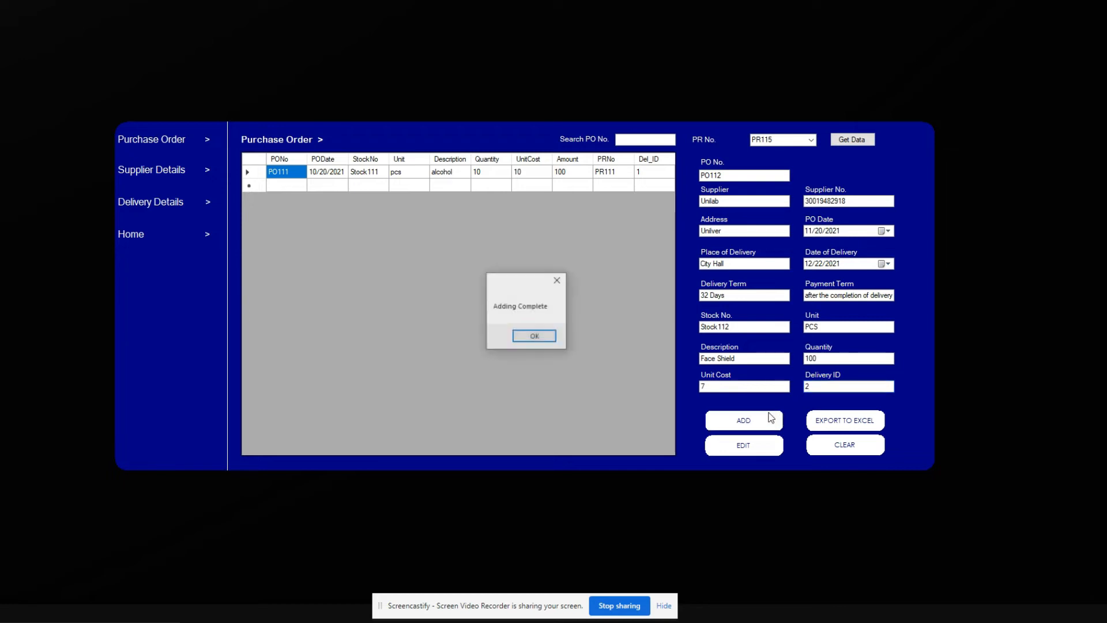
Step: Check the supplier and delivery details lists, then go back Home
click(533, 338)
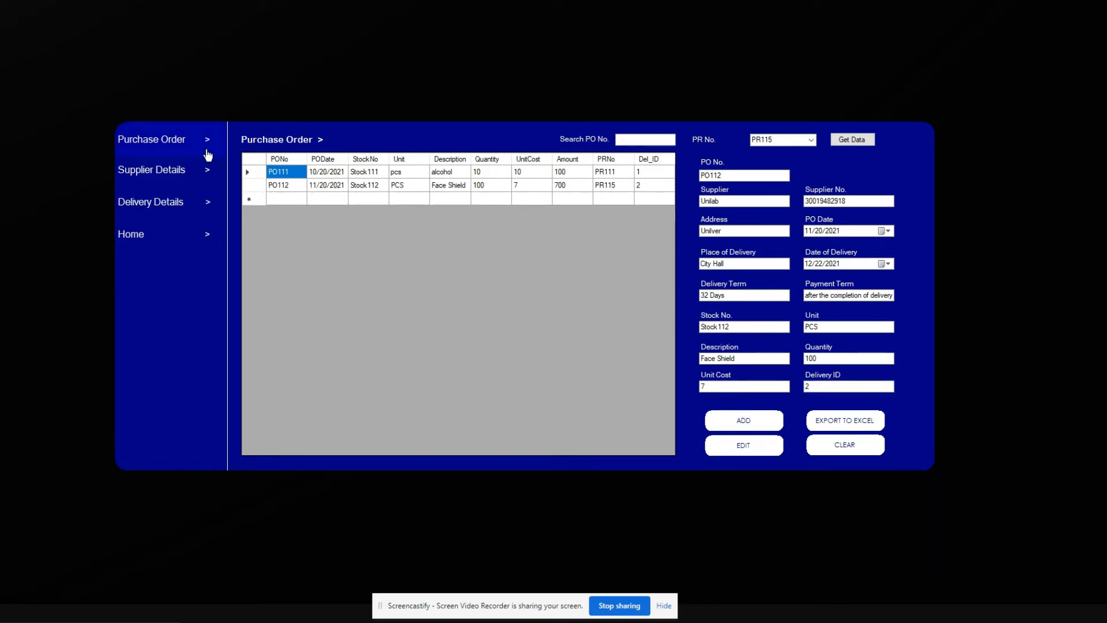
click(154, 170)
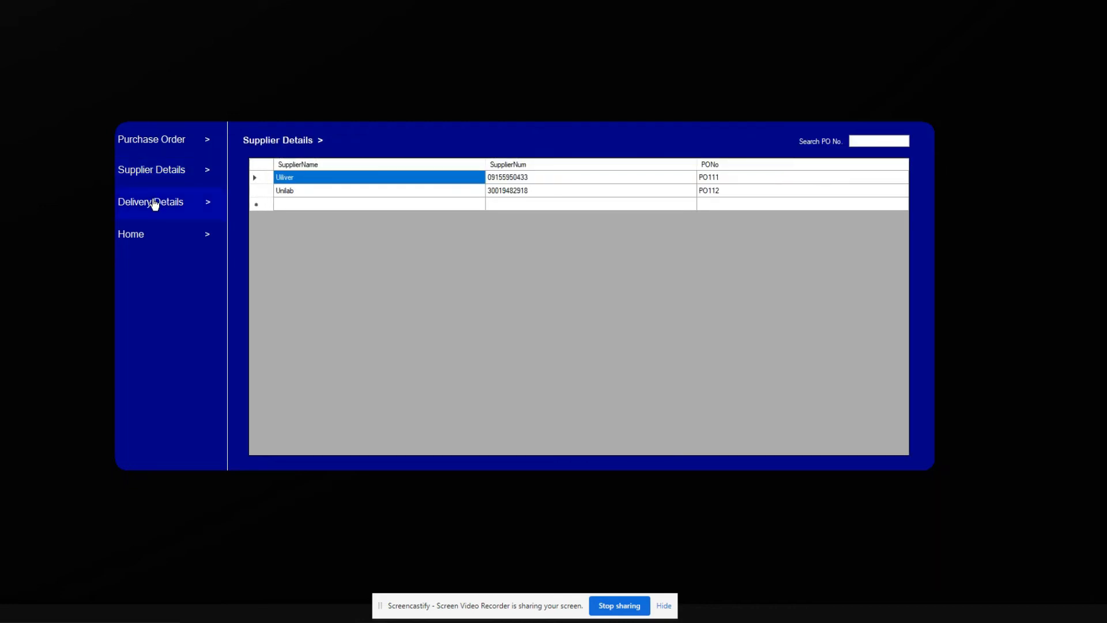
click(154, 204)
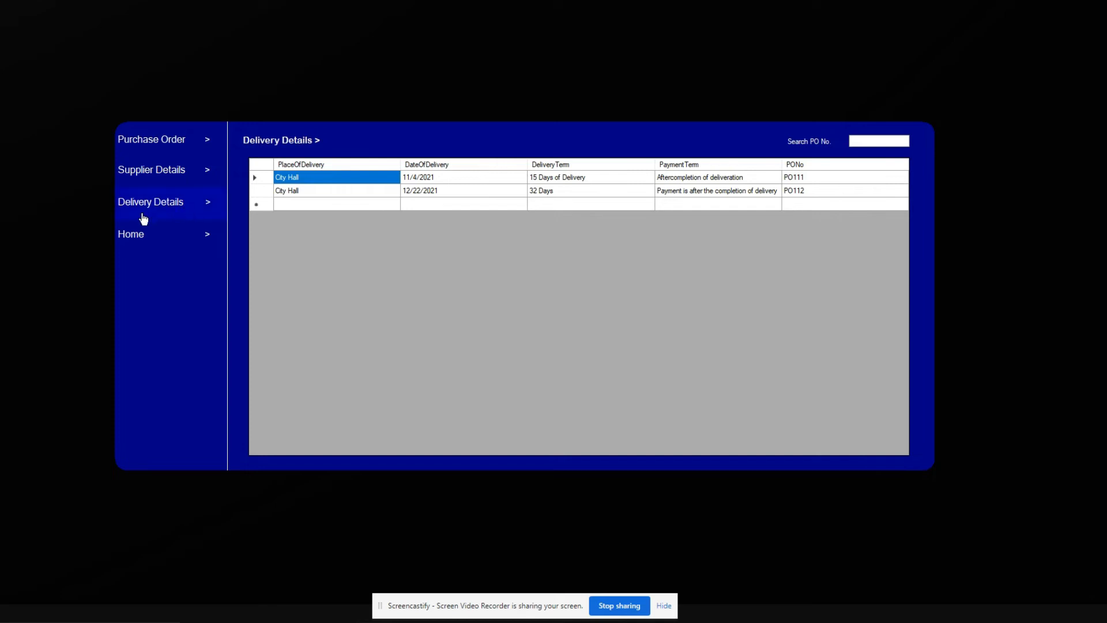
click(152, 236)
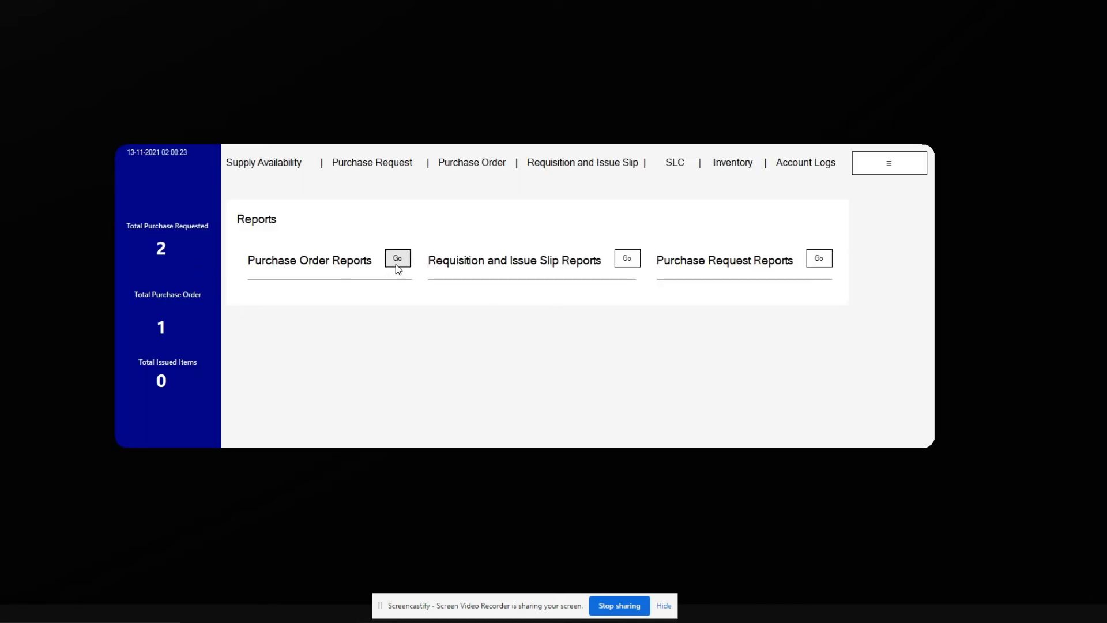
Step: Generate and browse the purchase order report for PO112, then return to the dashboard
click(397, 258)
click(350, 127)
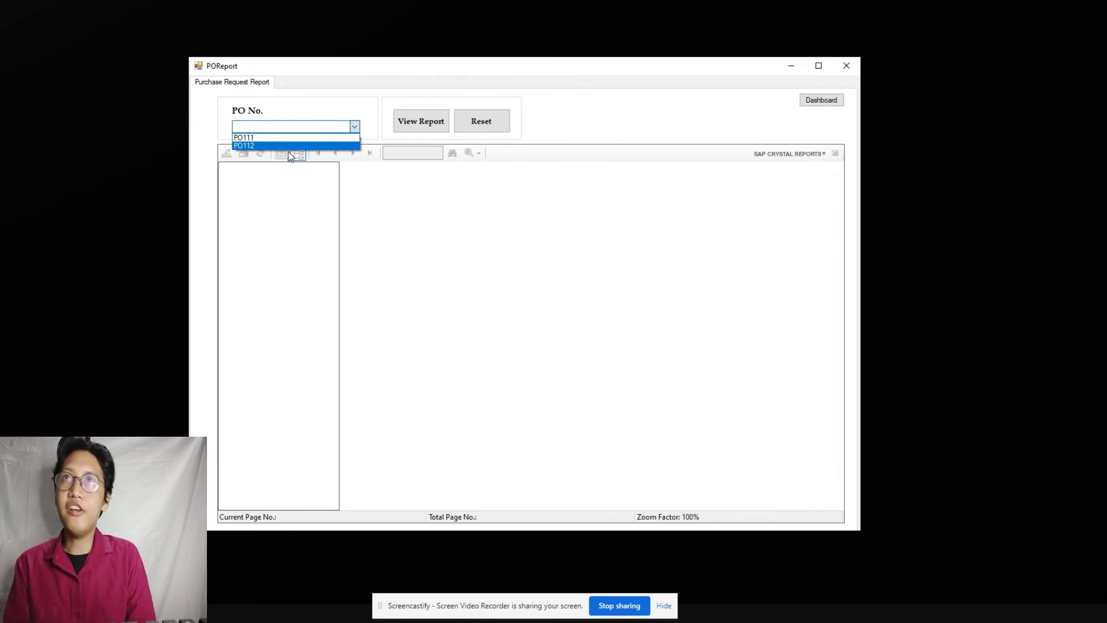
click(304, 144)
click(432, 128)
scroll(495, 335, down, 3)
drag(476, 499, 559, 500)
scroll(569, 456, up, 5)
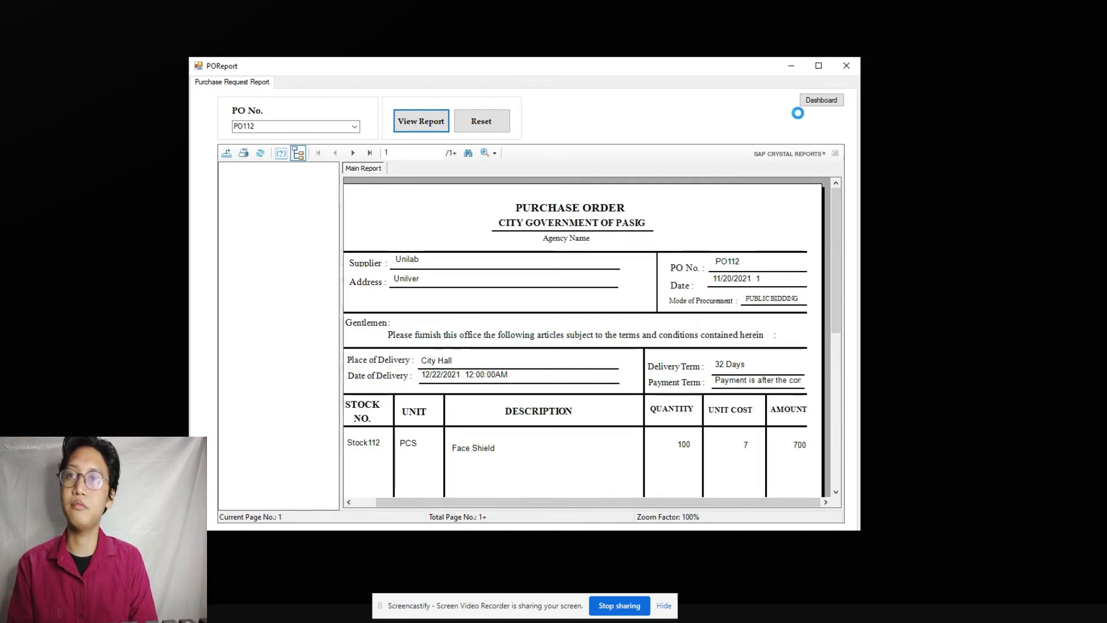
click(821, 100)
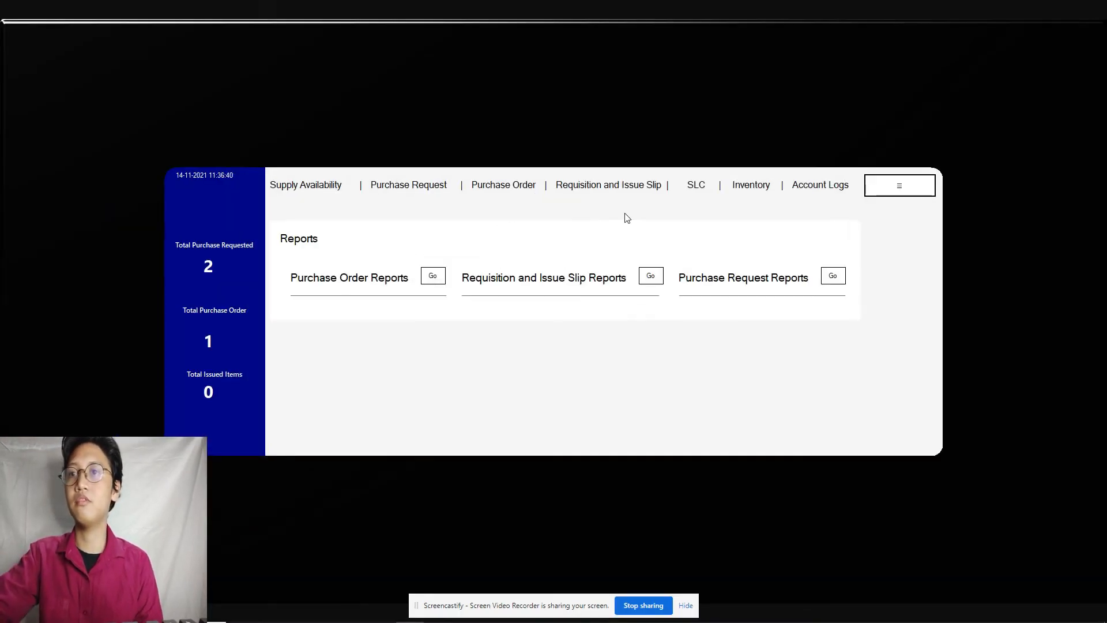
Step: Start requisition 21-02-0044 with stock no. 4, issued and requested quantity 1000
click(581, 191)
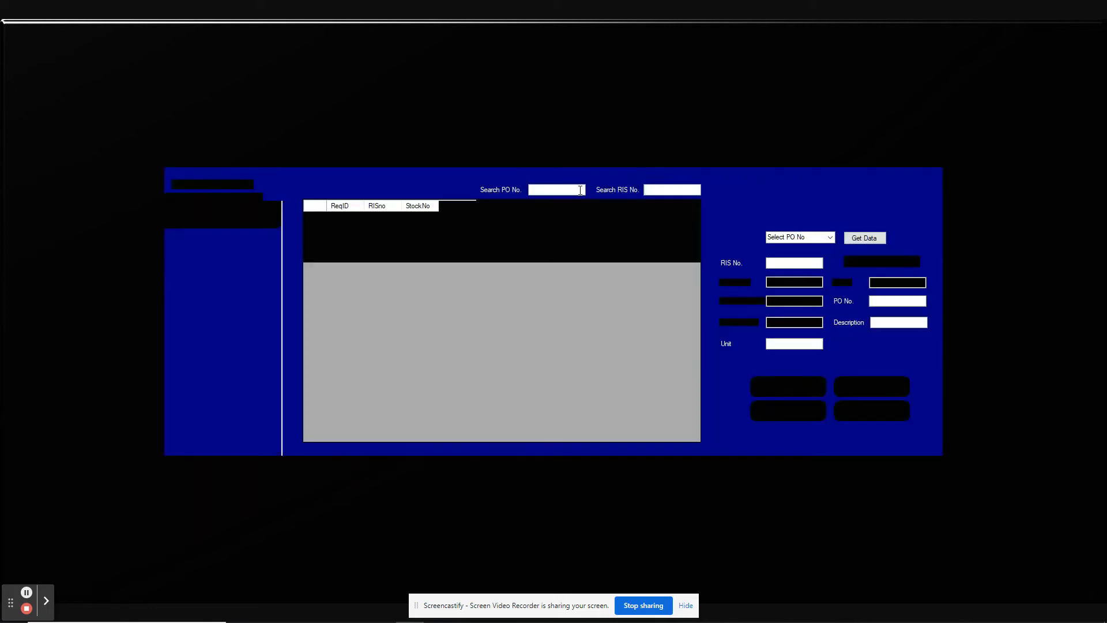
click(787, 264)
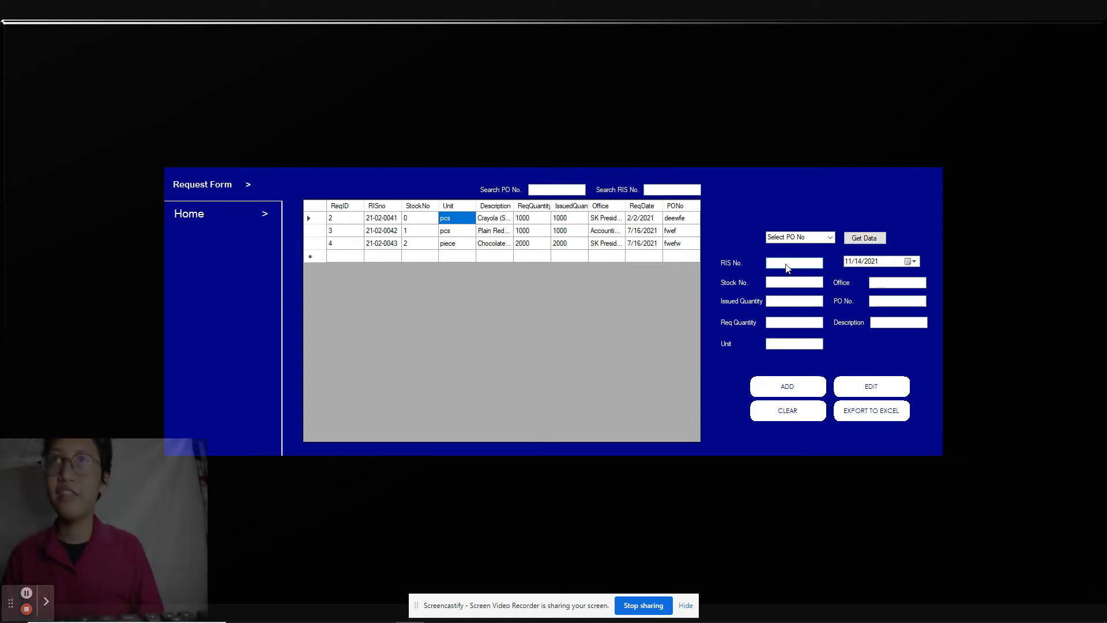
text(21-02)
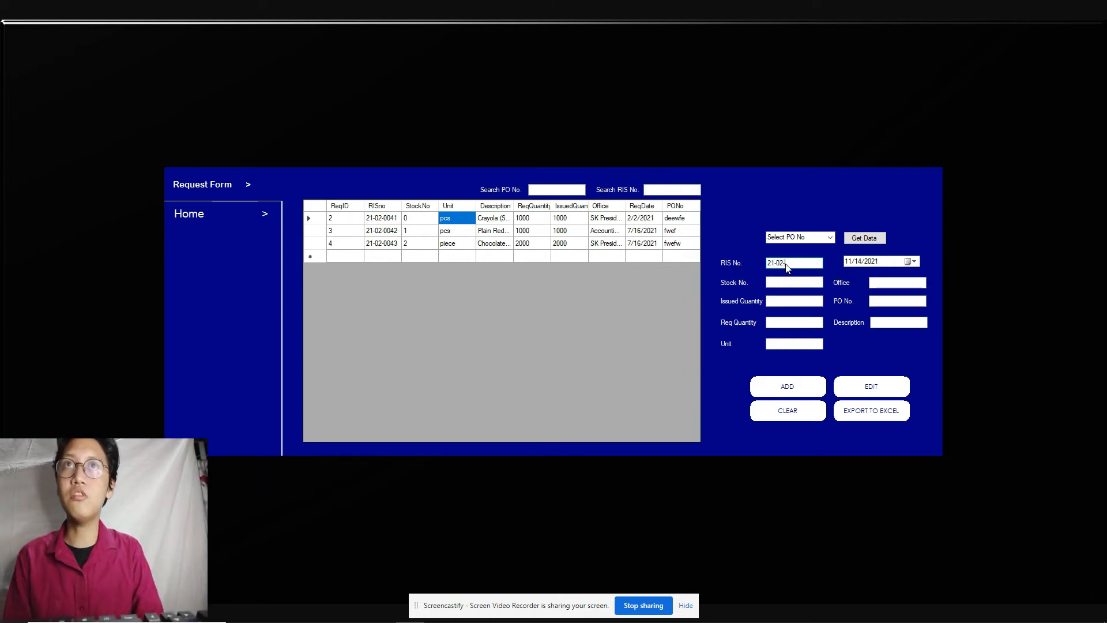
text(-0044)
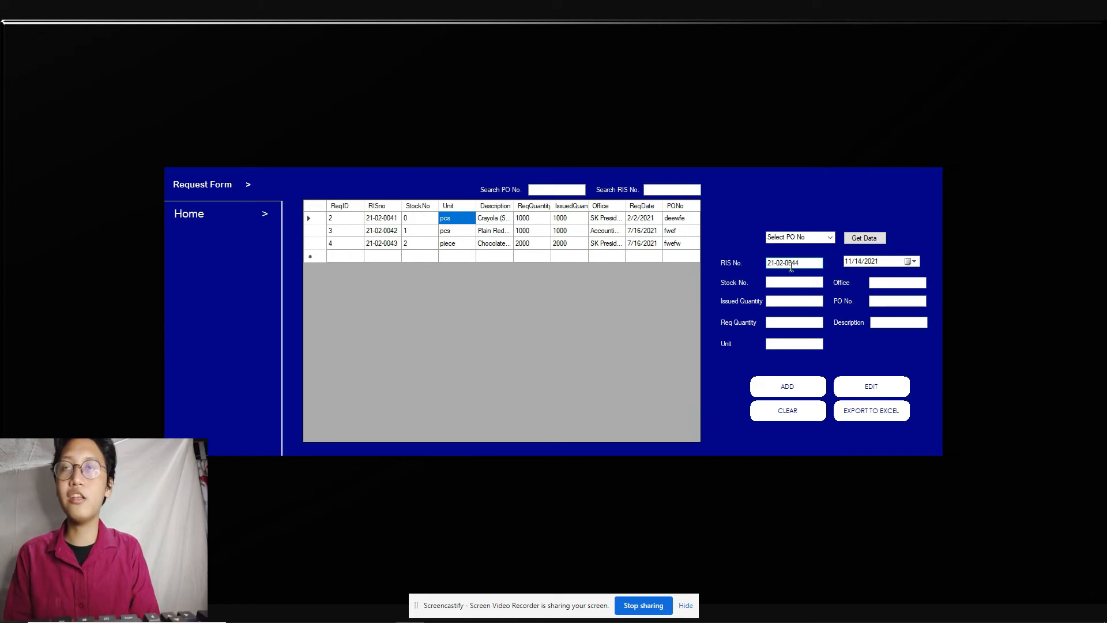
click(793, 281)
text(4)
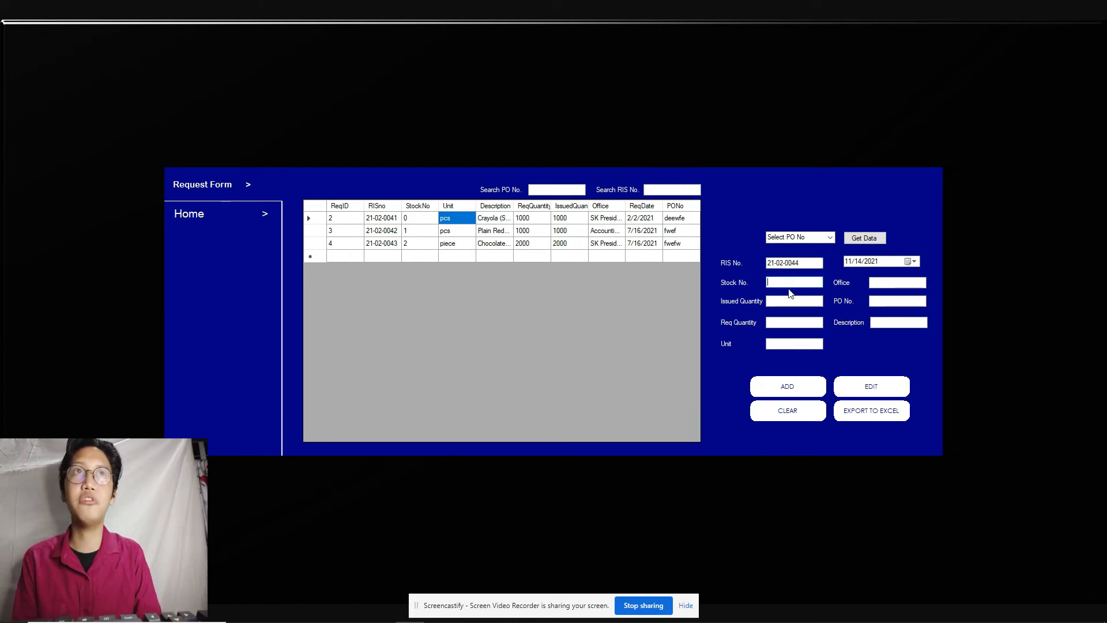
click(789, 301)
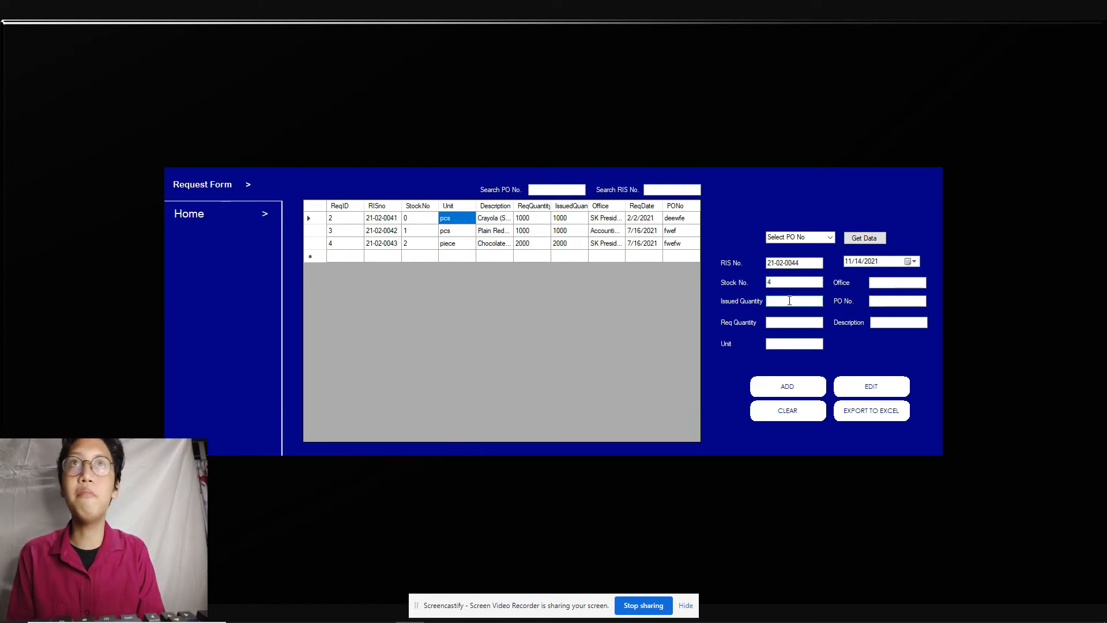
text(1000)
click(787, 323)
text(1000)
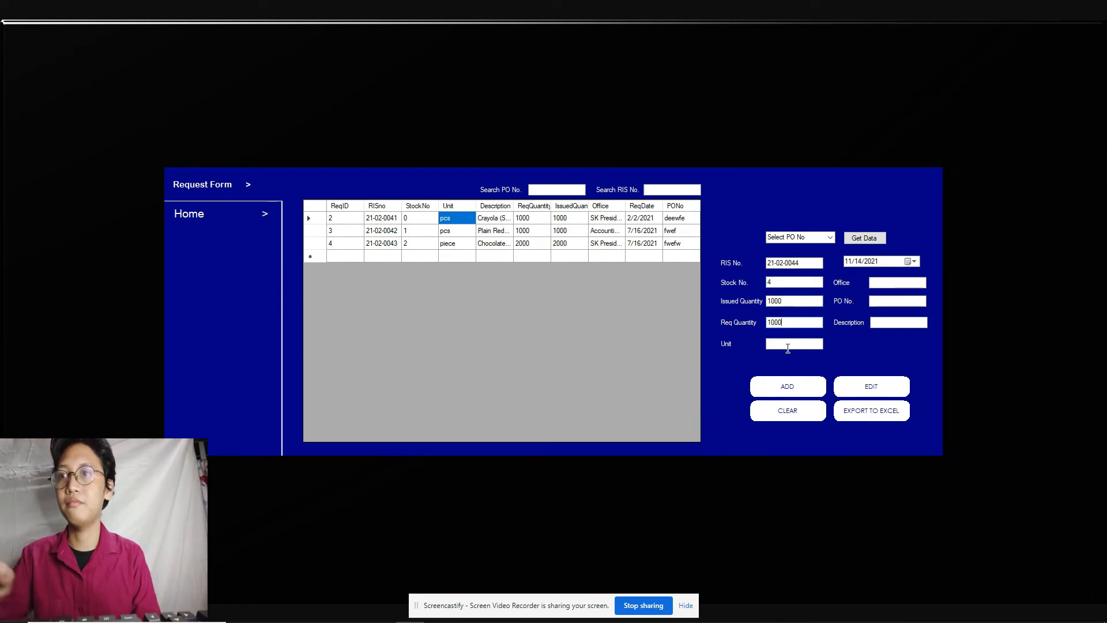
Step: Complete unit, office Accounting, PO No. and Face Shield description, save, and return to the dashboard
click(789, 345)
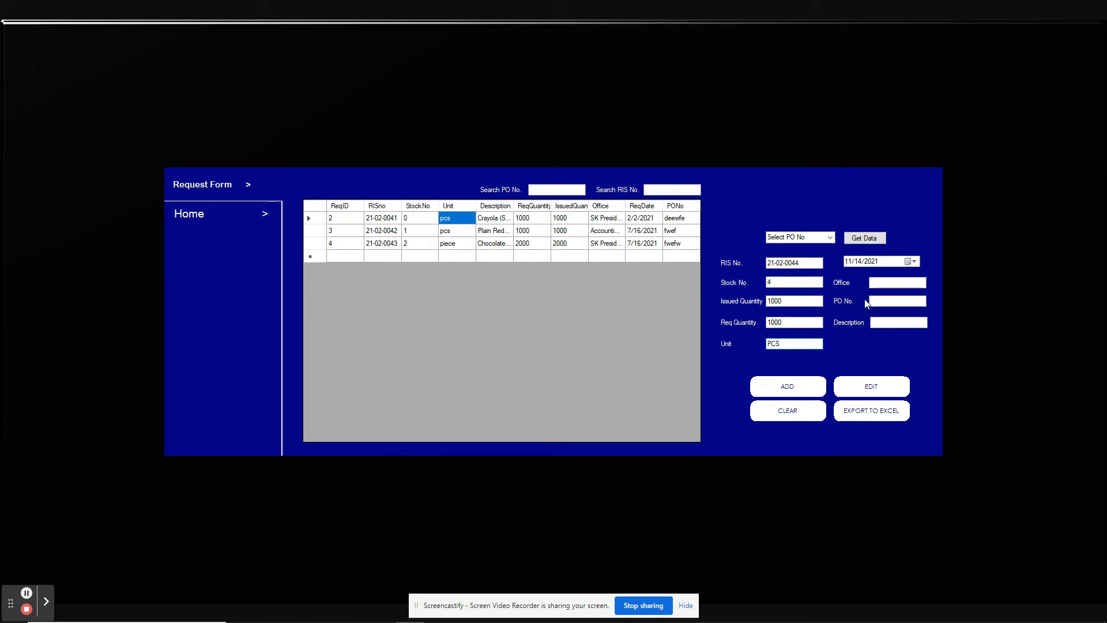
text(Accounting)
click(880, 303)
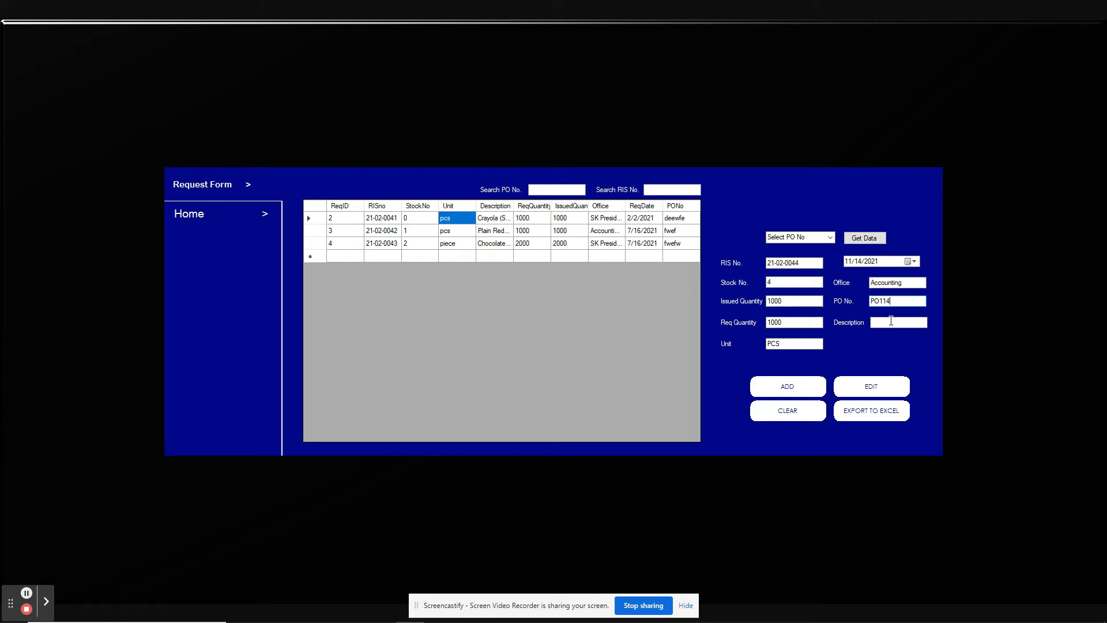
click(891, 321)
click(798, 385)
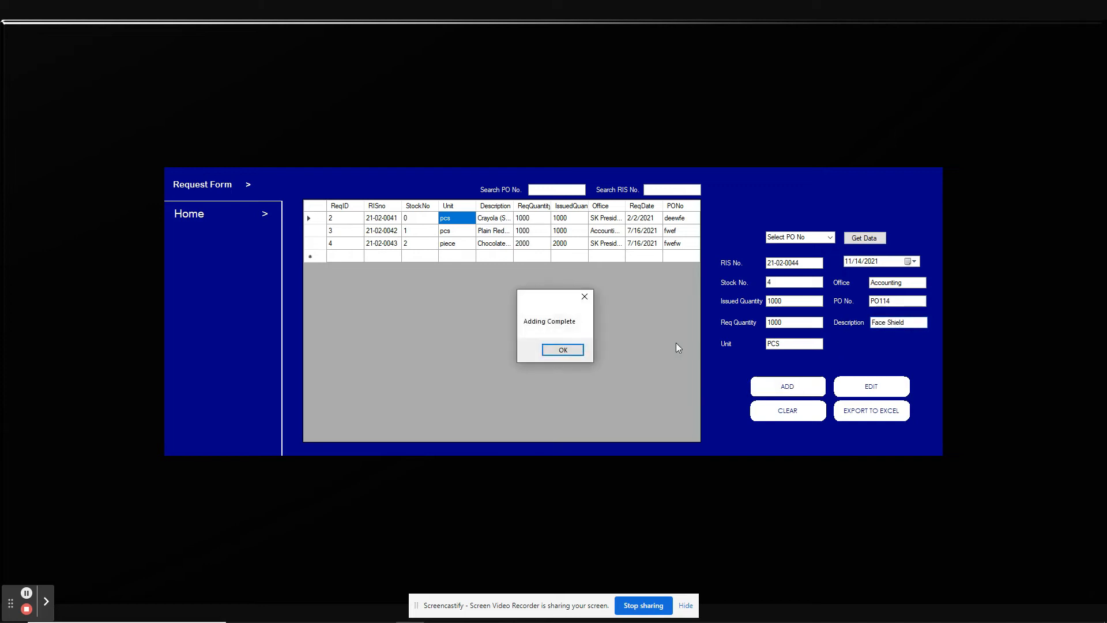
click(564, 354)
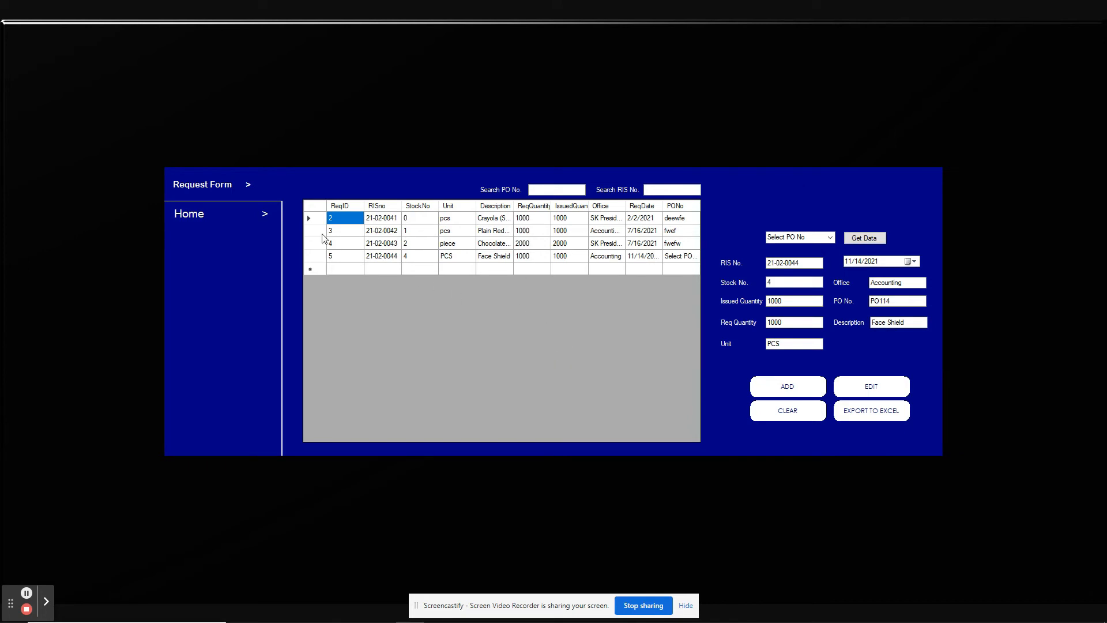
click(233, 222)
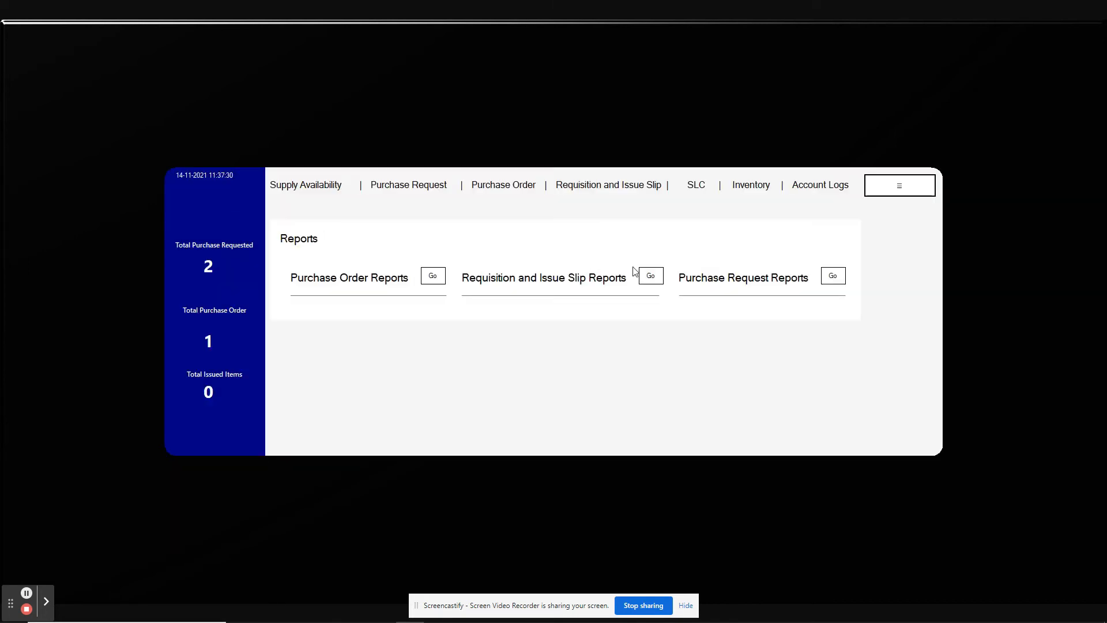
Step: Generate and browse the requisition and issue slip report for 21-02-0044
click(656, 278)
click(392, 151)
click(340, 184)
click(456, 146)
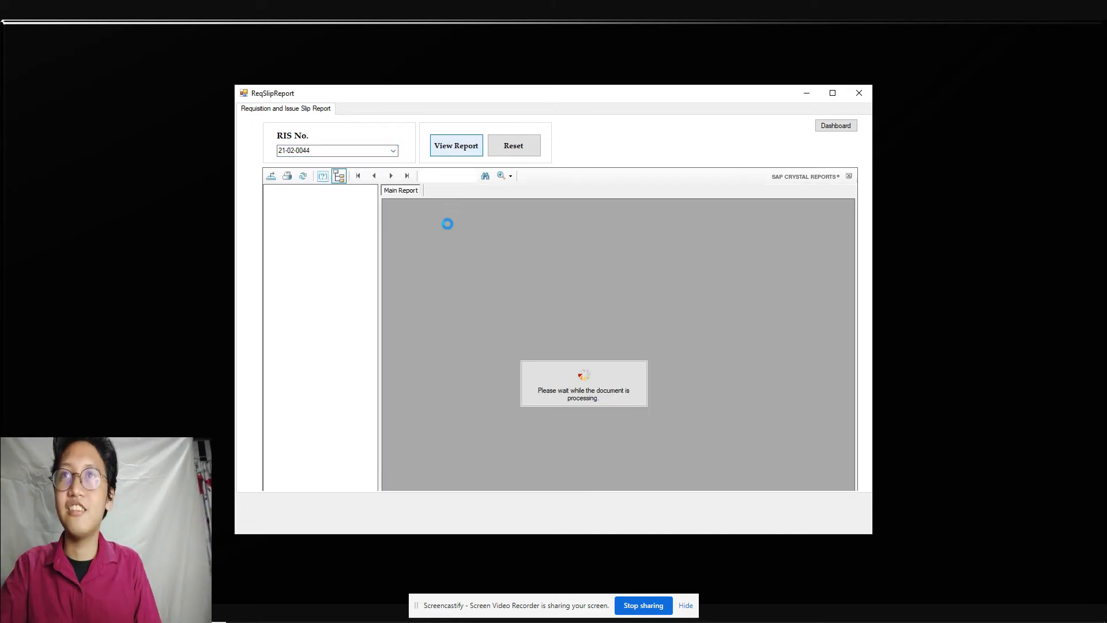
scroll(489, 392, down, 1)
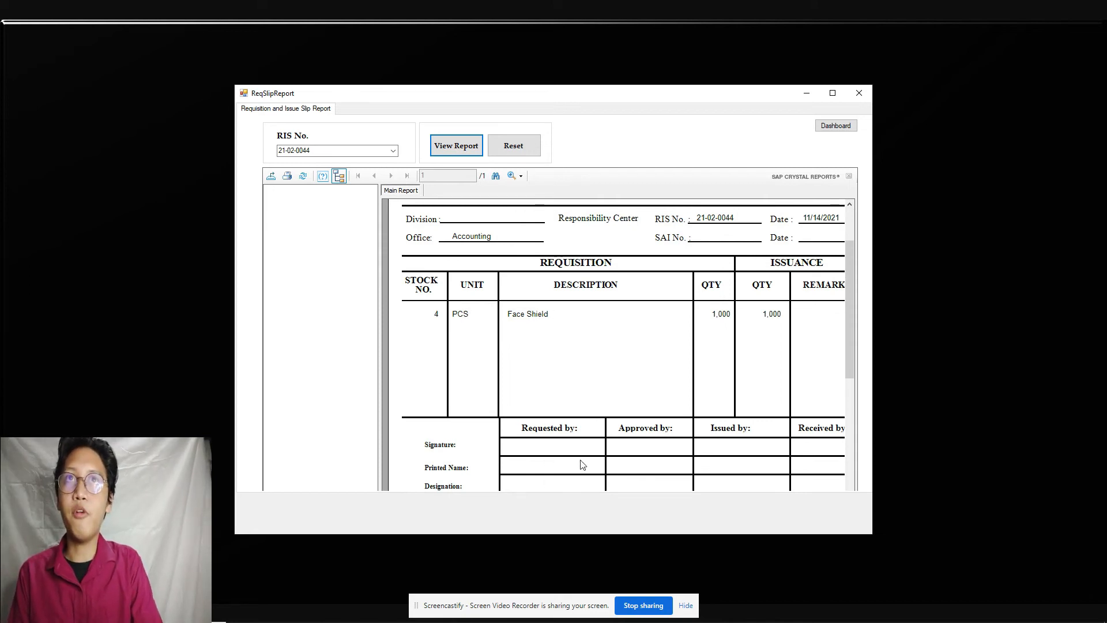
scroll(600, 453, down, 1)
drag(846, 392, 851, 346)
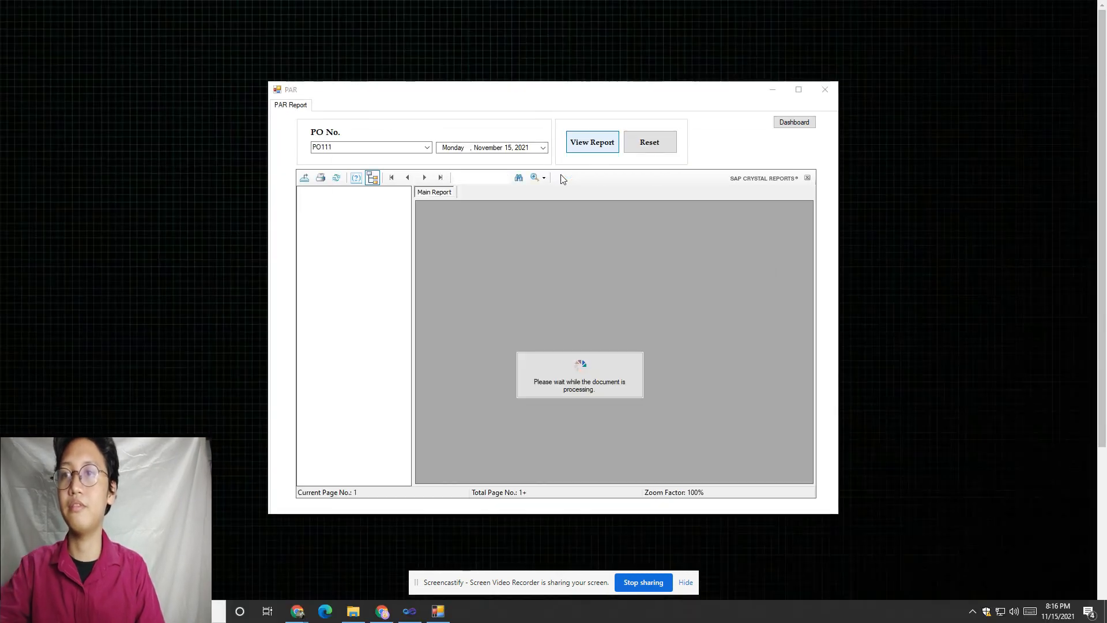
Step: Generate the PO111 Property Acknowledgement Receipt with date acquired 11/15/2021, then return
click(516, 180)
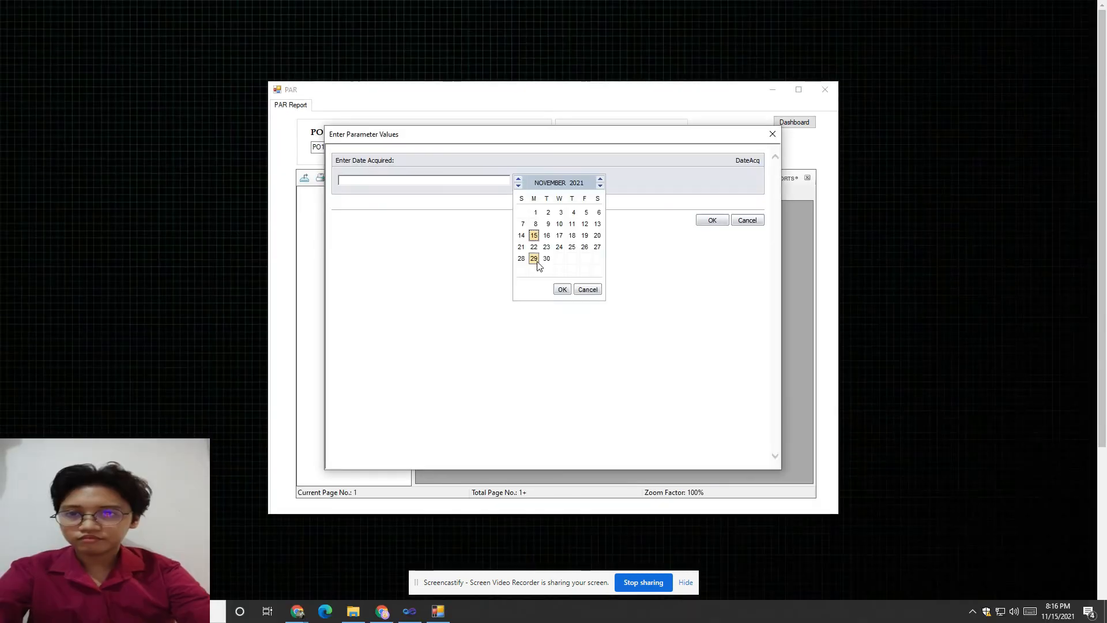
click(560, 290)
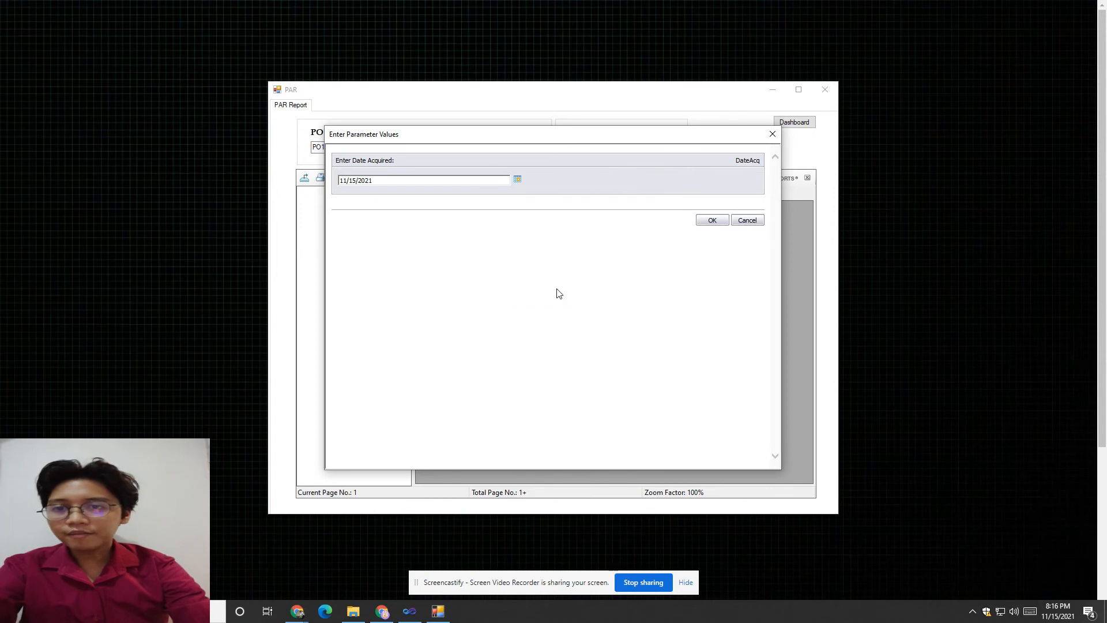
click(712, 221)
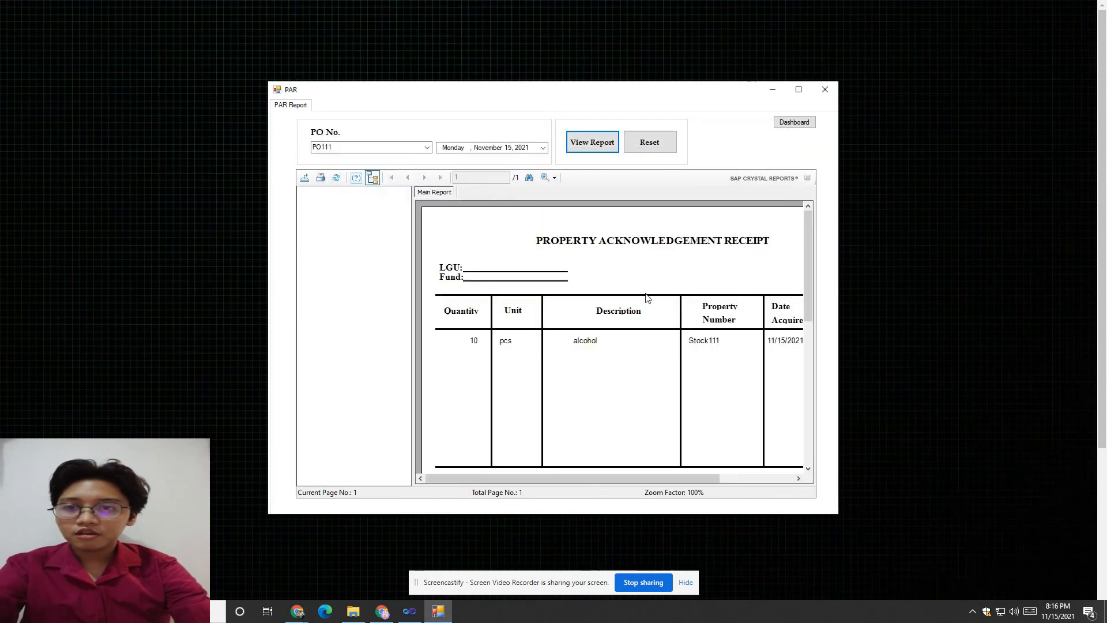
scroll(618, 314, down, 1)
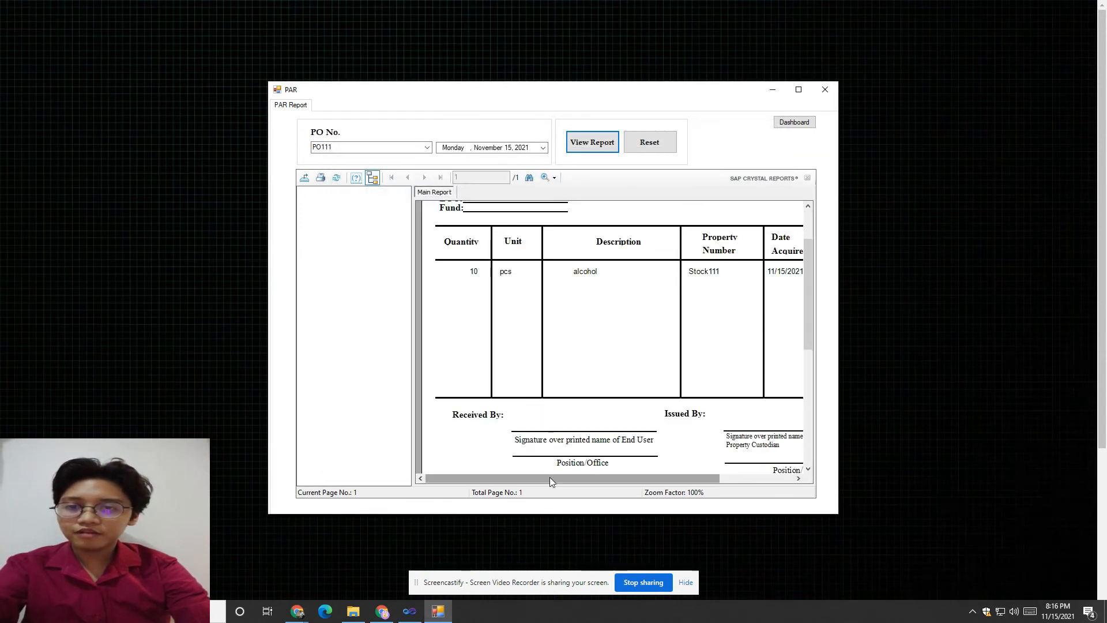
mouse_move(549, 477)
mouse_down()
mouse_move(645, 473)
mouse_move(571, 474)
mouse_up()
drag(809, 300, 810, 256)
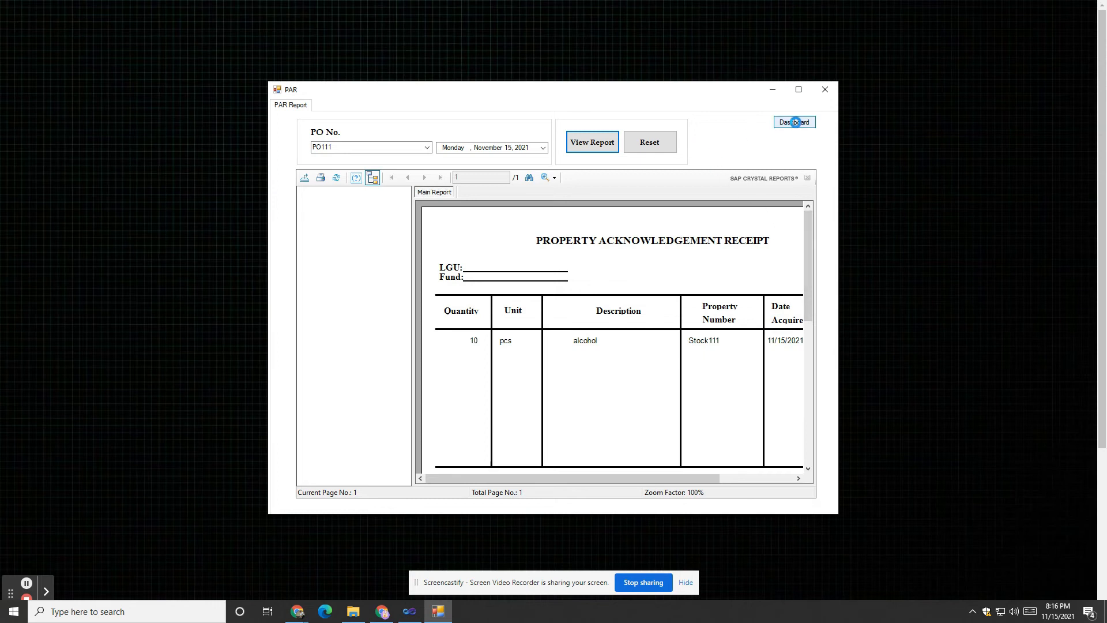
click(796, 122)
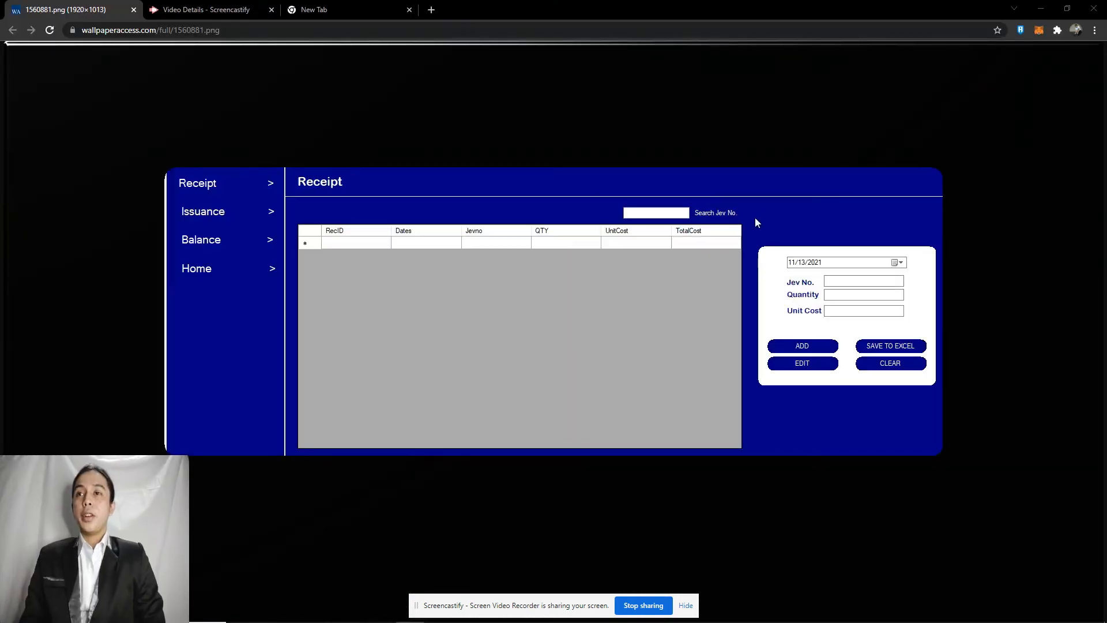
Step: Add a receipt entry for Jev111 with quantity 10 at unit cost 10
click(831, 282)
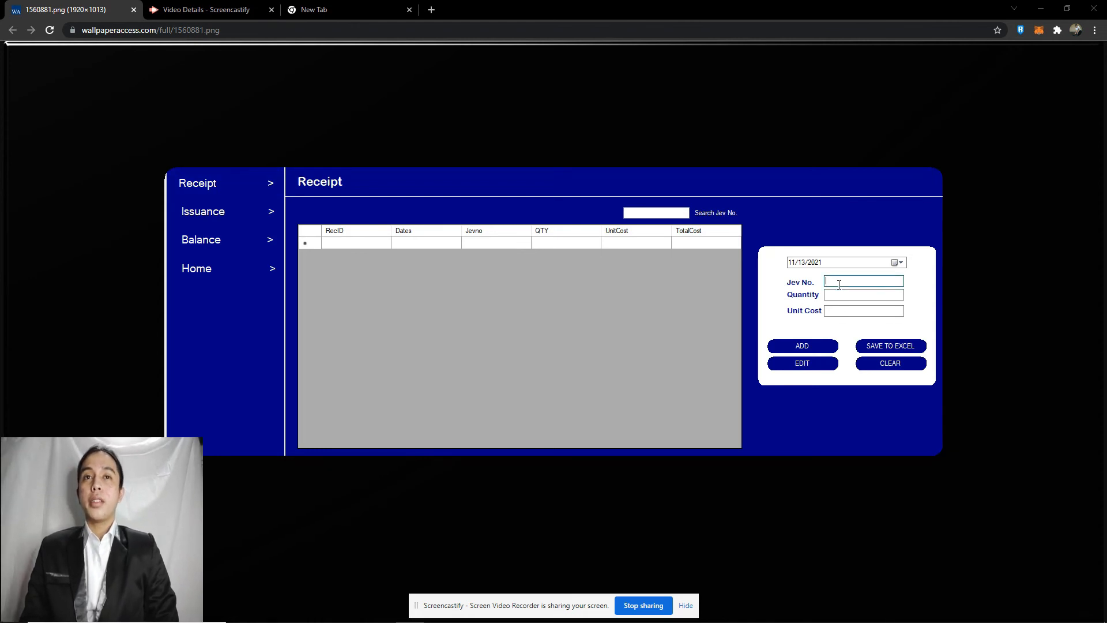
text(Jev111)
click(839, 294)
text(10)
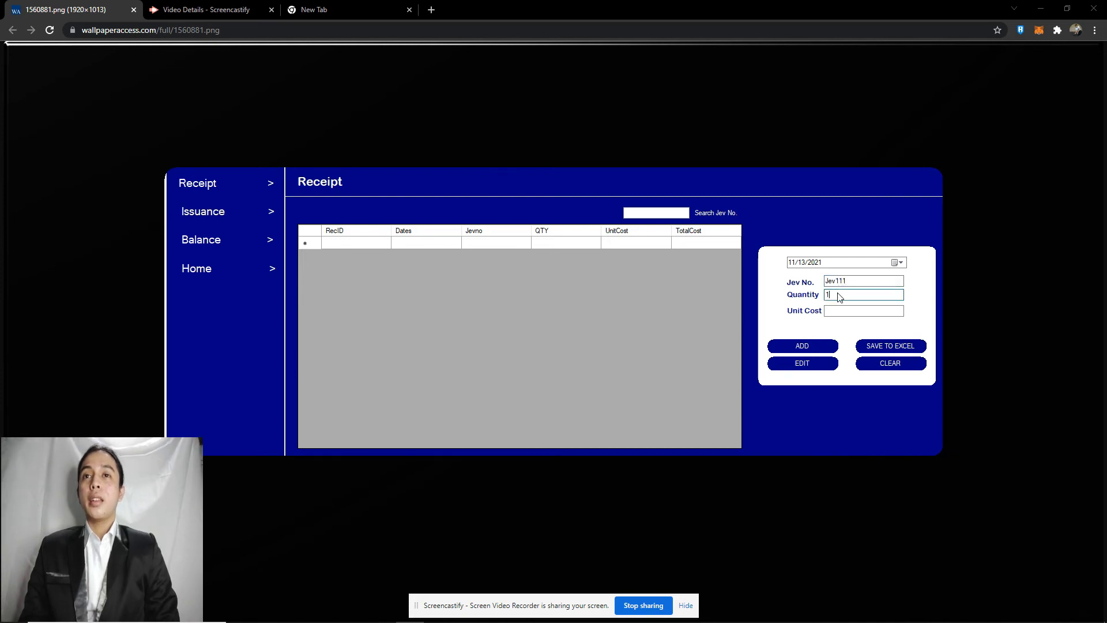
click(840, 312)
text(10)
click(828, 345)
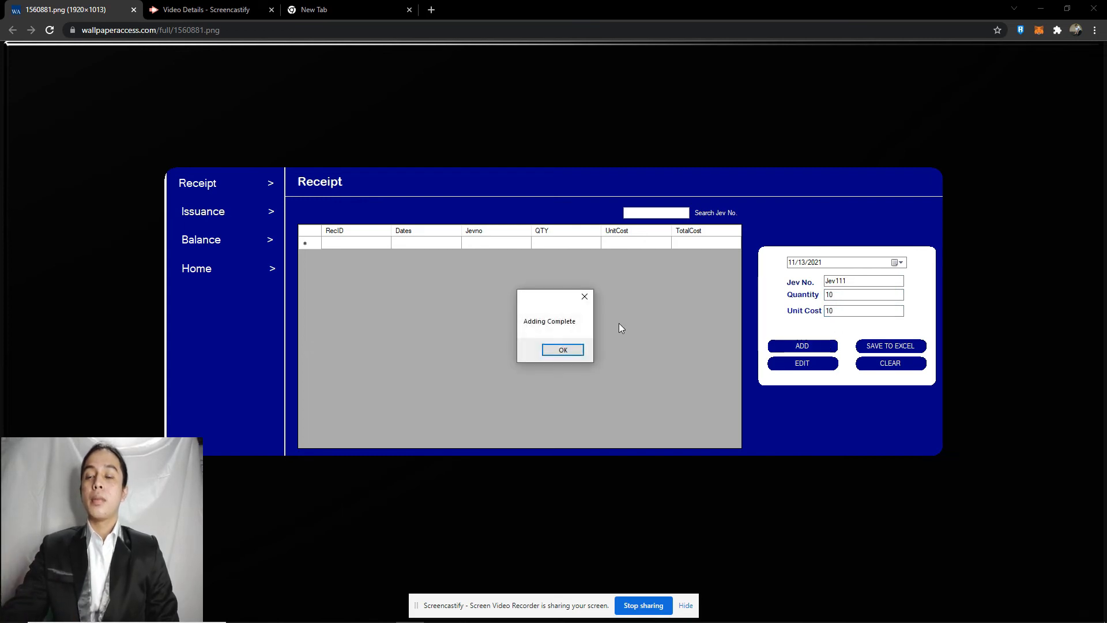
click(561, 350)
Step: Add a matching issuance entry of quantity 10 at unit cost 10
click(244, 217)
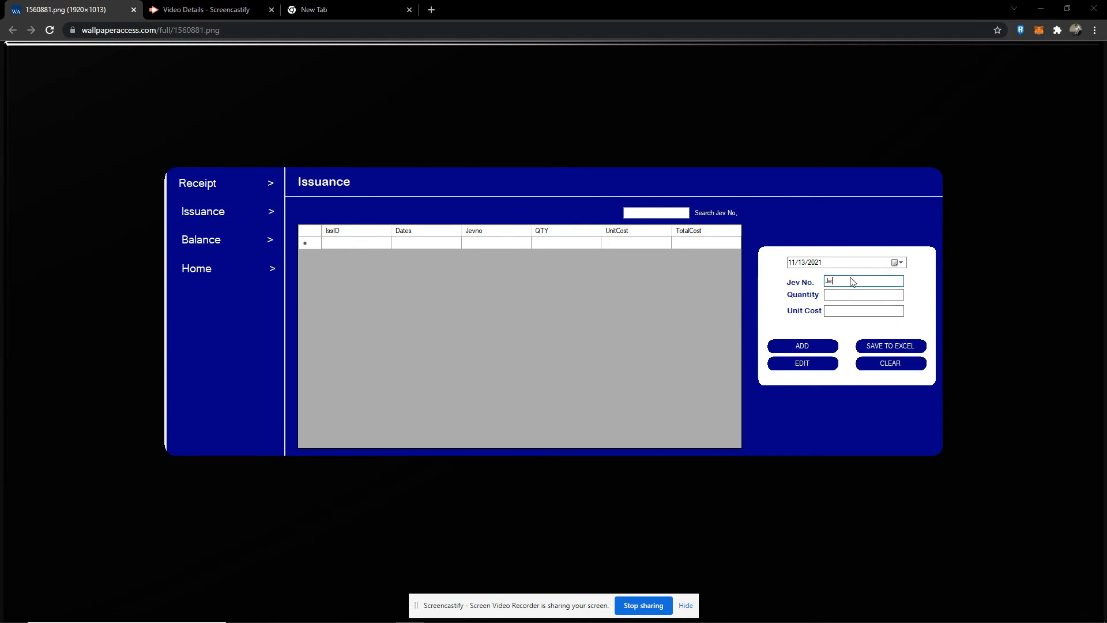
click(841, 296)
text(10)
key(Tab)
click(841, 313)
text(10)
click(820, 348)
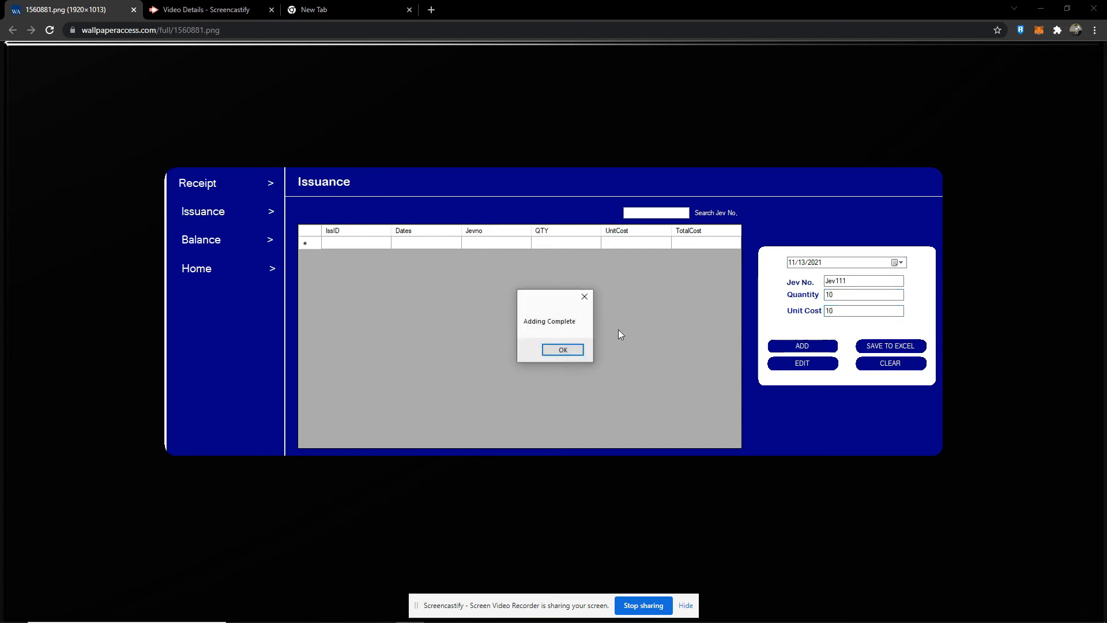
click(565, 350)
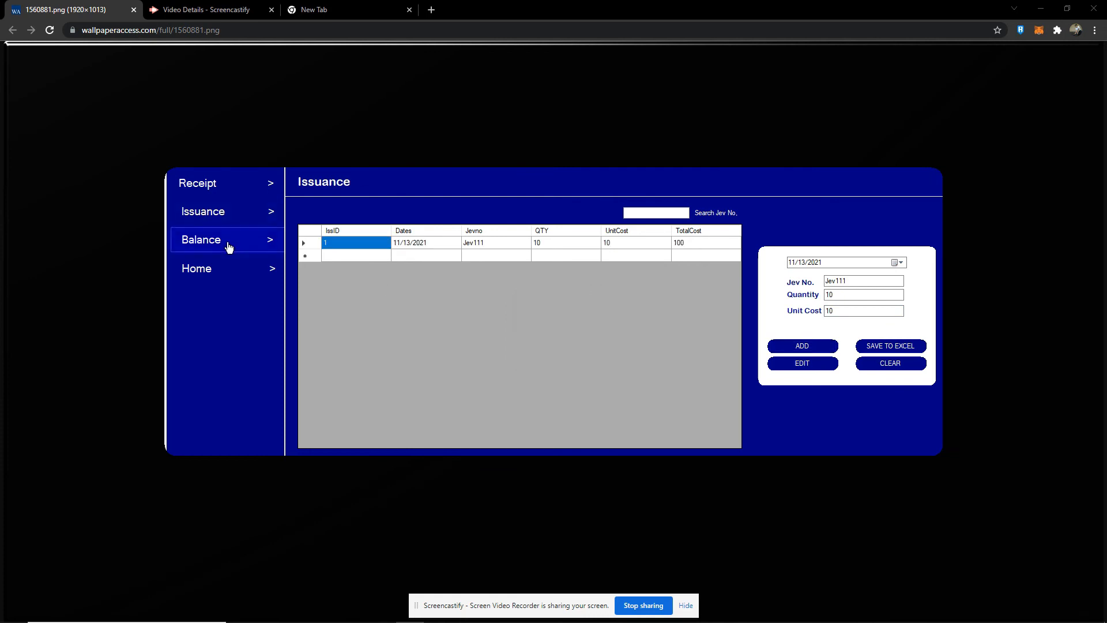
Step: Add the Jev111 balance entry, quantity 10 at unit cost 10, and return to the dashboard
click(228, 247)
click(840, 281)
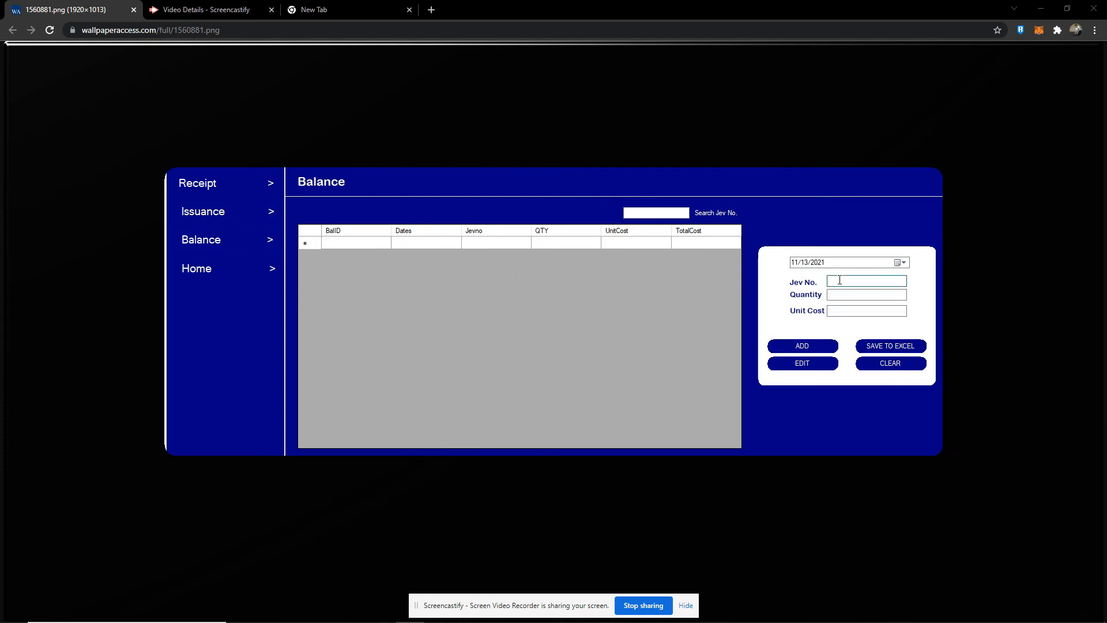
text(Jev111)
click(840, 296)
text(10)
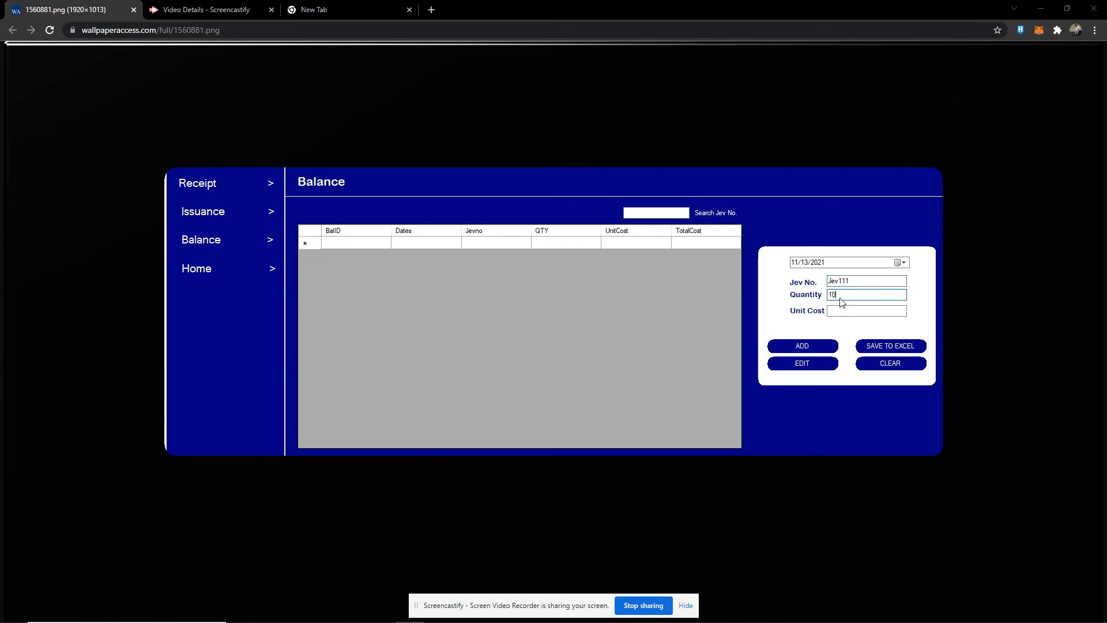
click(847, 307)
text(10)
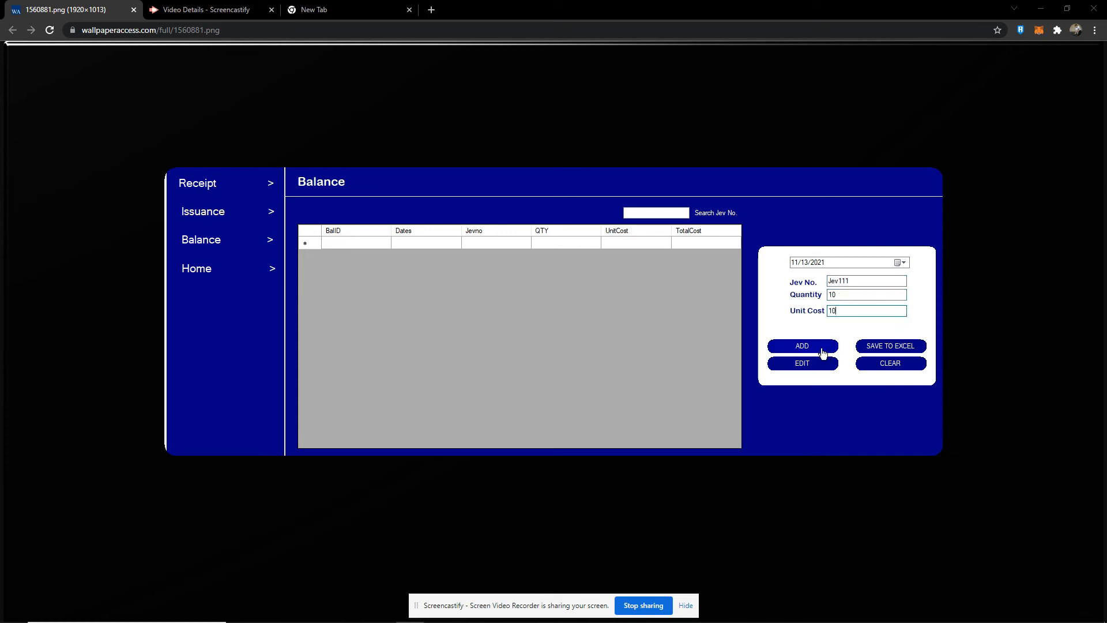
click(818, 349)
click(568, 346)
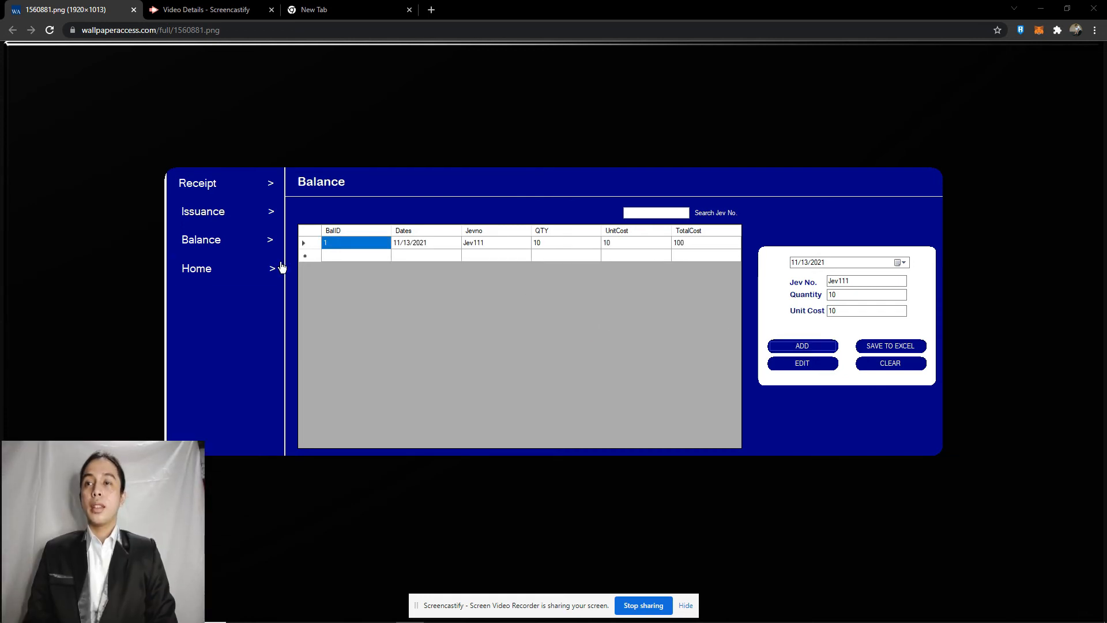
click(249, 269)
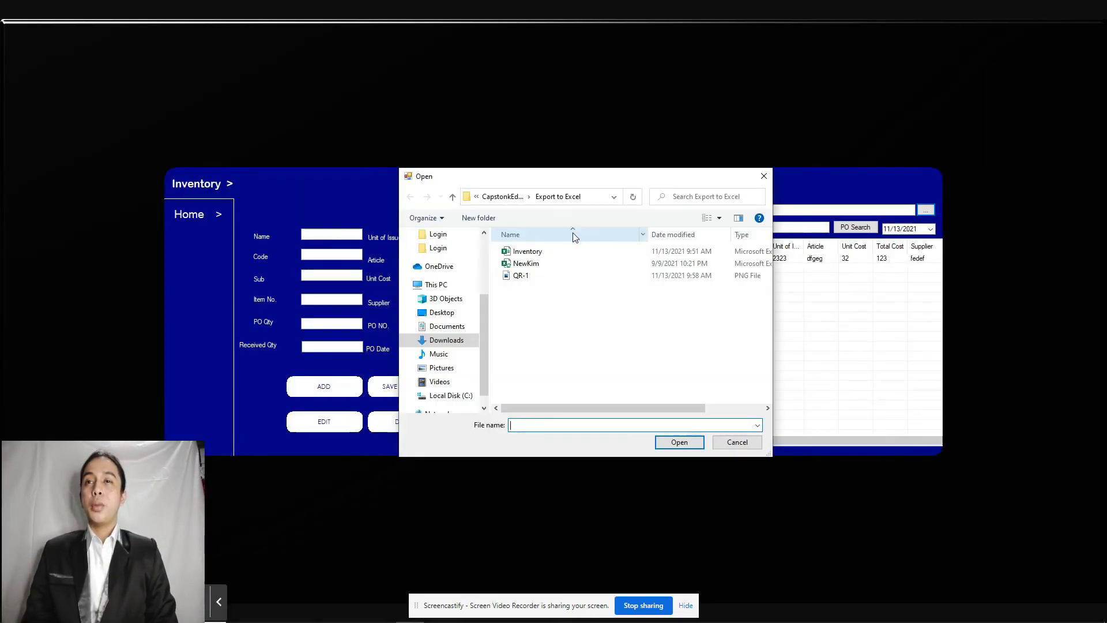
Step: Import the Inventory Excel file, then view the first and Merchandise Inventory items' details and QR codes
click(536, 251)
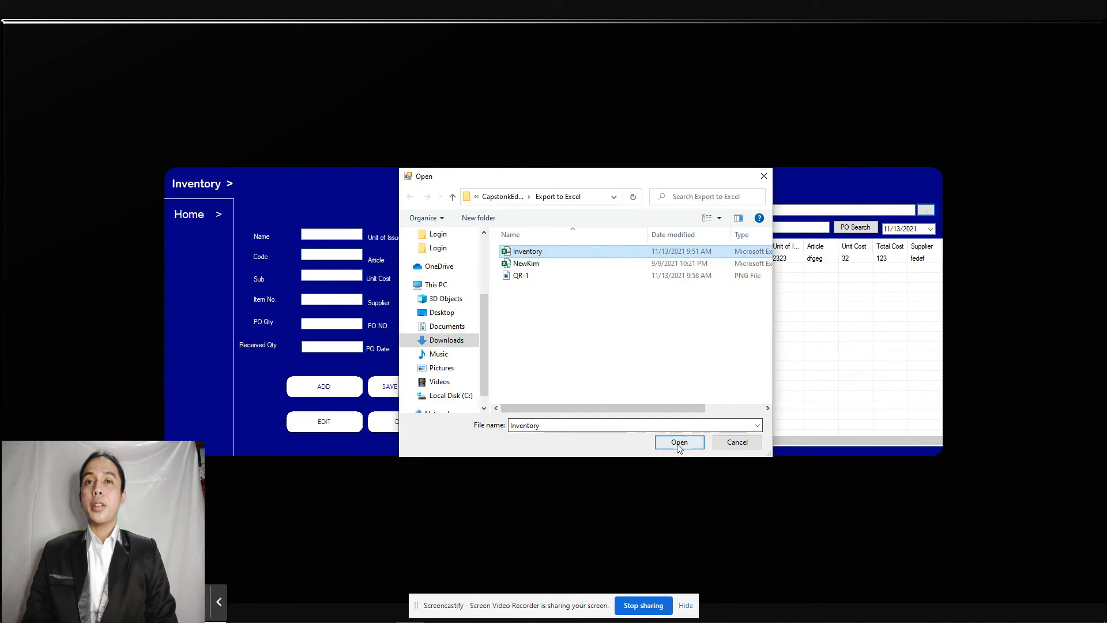
click(679, 442)
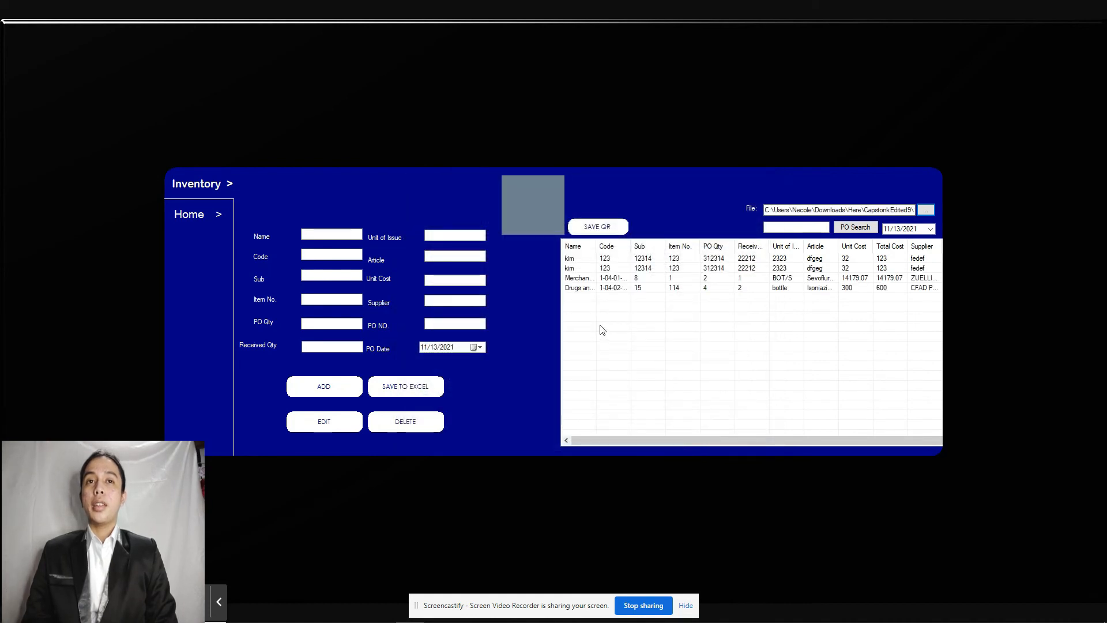
click(584, 259)
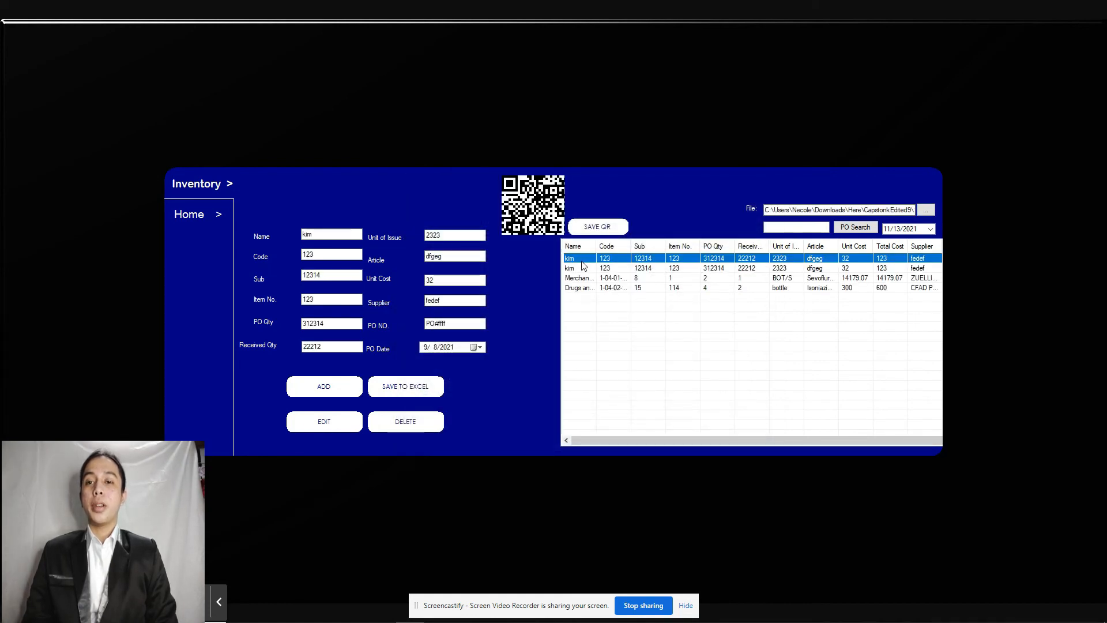
click(581, 279)
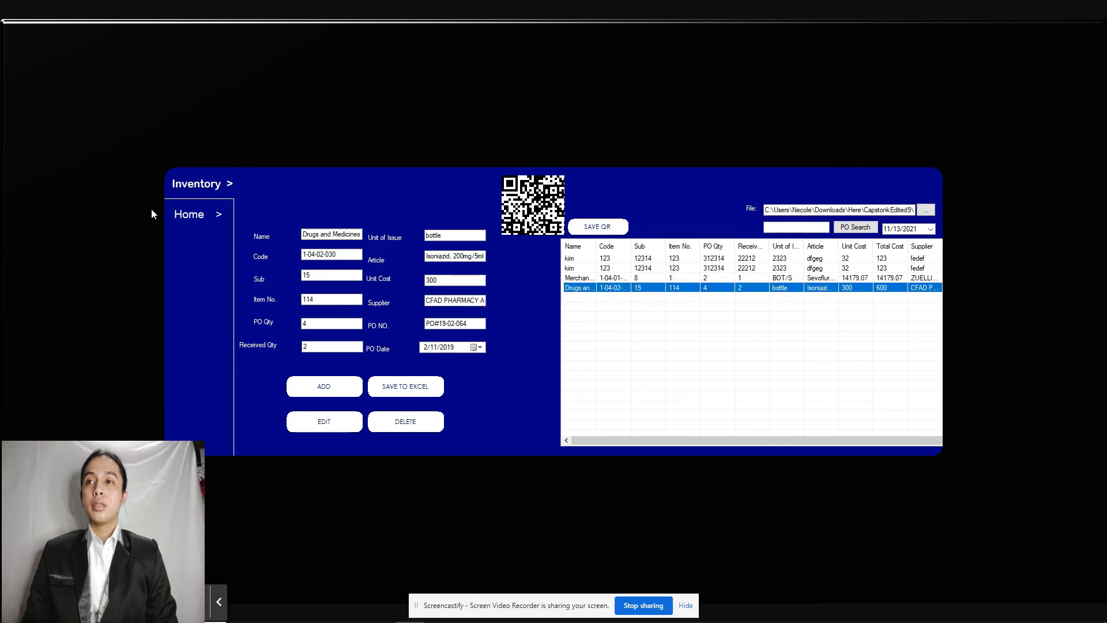
click(193, 216)
click(823, 192)
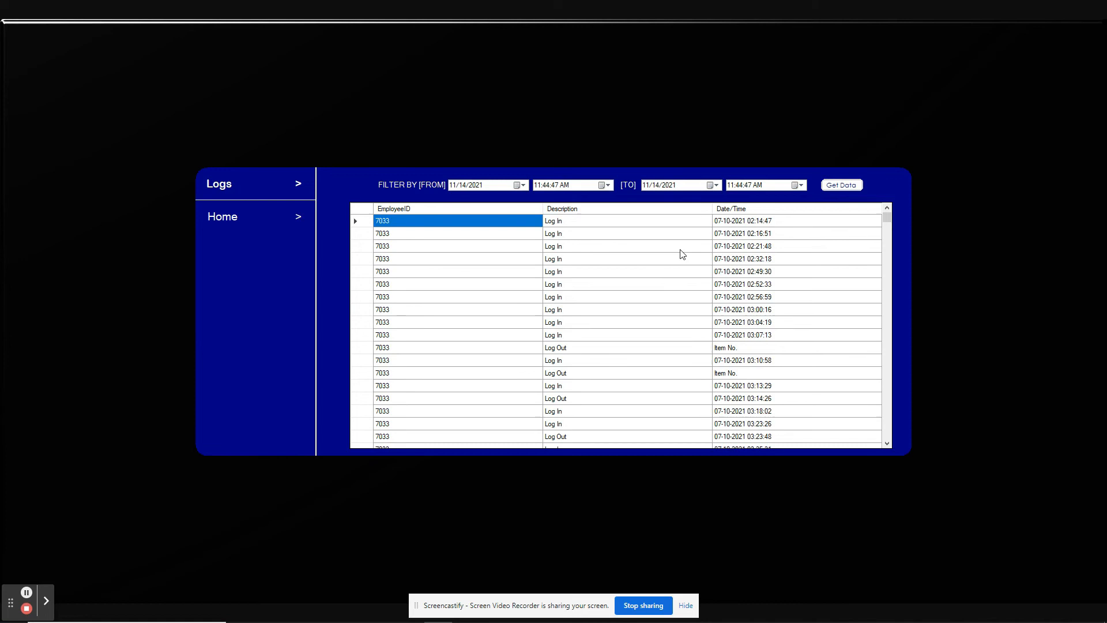
Step: Scroll through the log-in and log-out history, then go to the account Settings
mouse_move(888, 222)
mouse_down()
mouse_move(868, 321)
mouse_move(867, 438)
mouse_move(864, 302)
mouse_move(896, 222)
mouse_up()
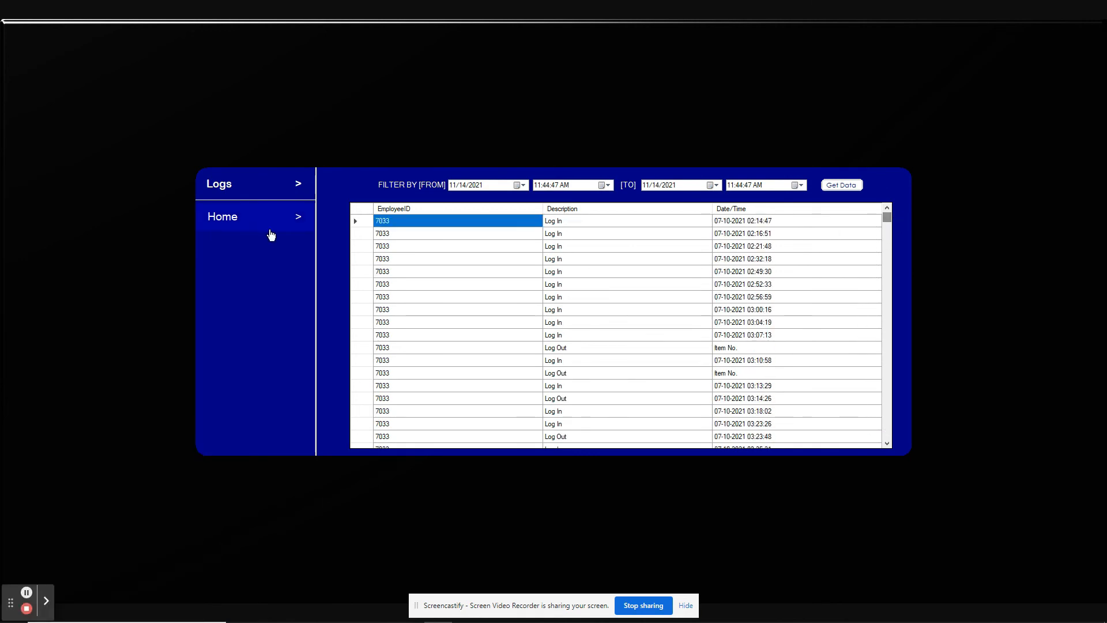
click(271, 231)
click(880, 208)
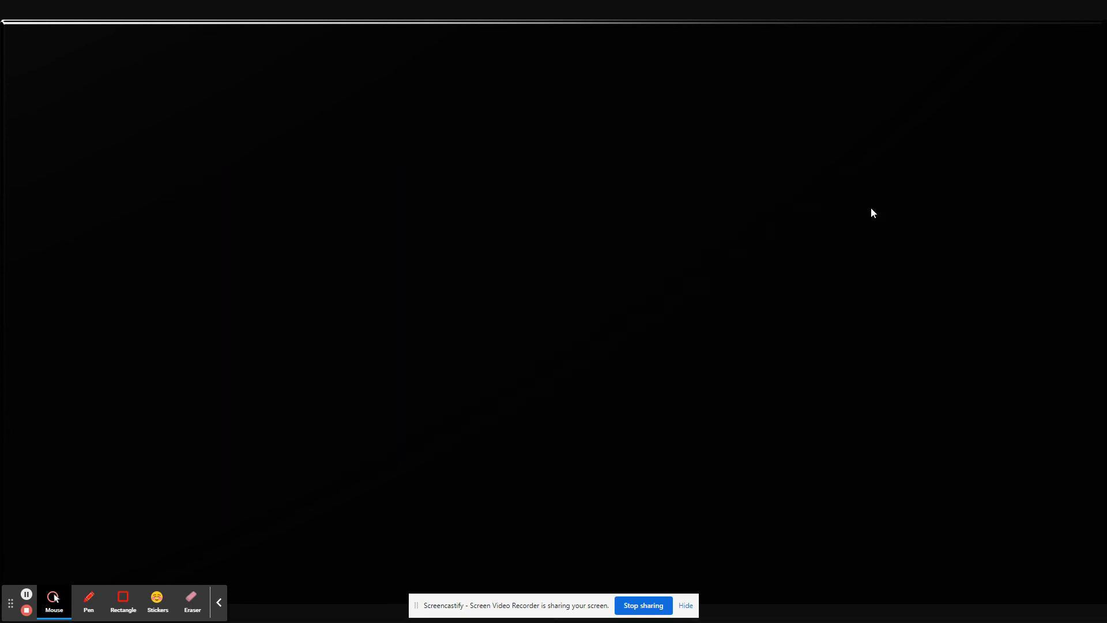
Step: Review the account information, then reveal the current password under Security
click(459, 224)
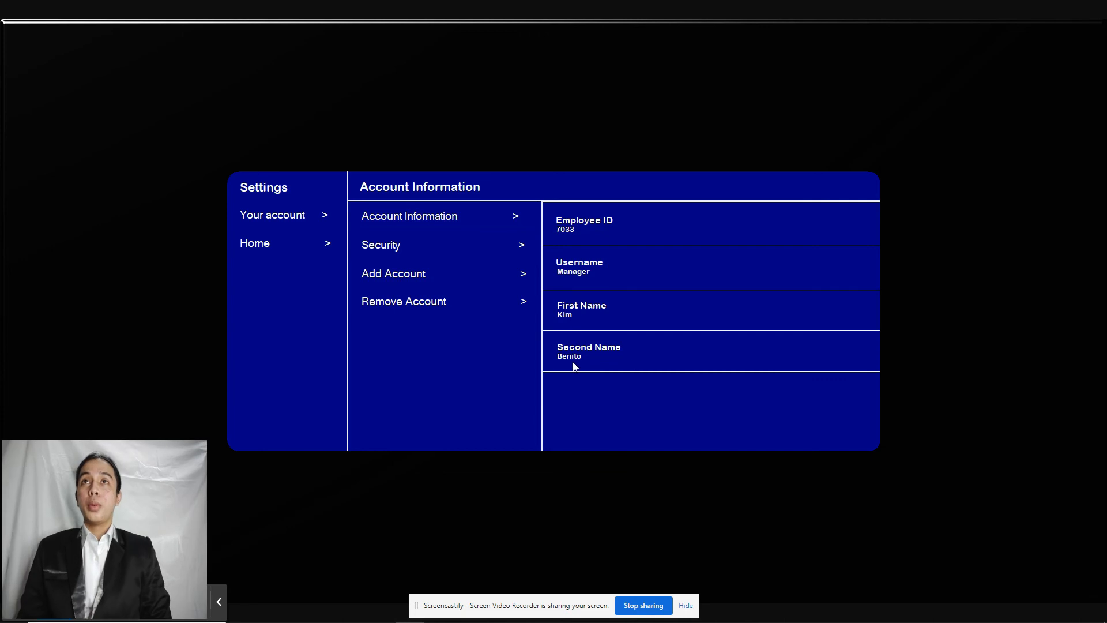
click(388, 242)
click(860, 224)
Step: Change the password by entering the new password identically in both fields and confirming
click(825, 257)
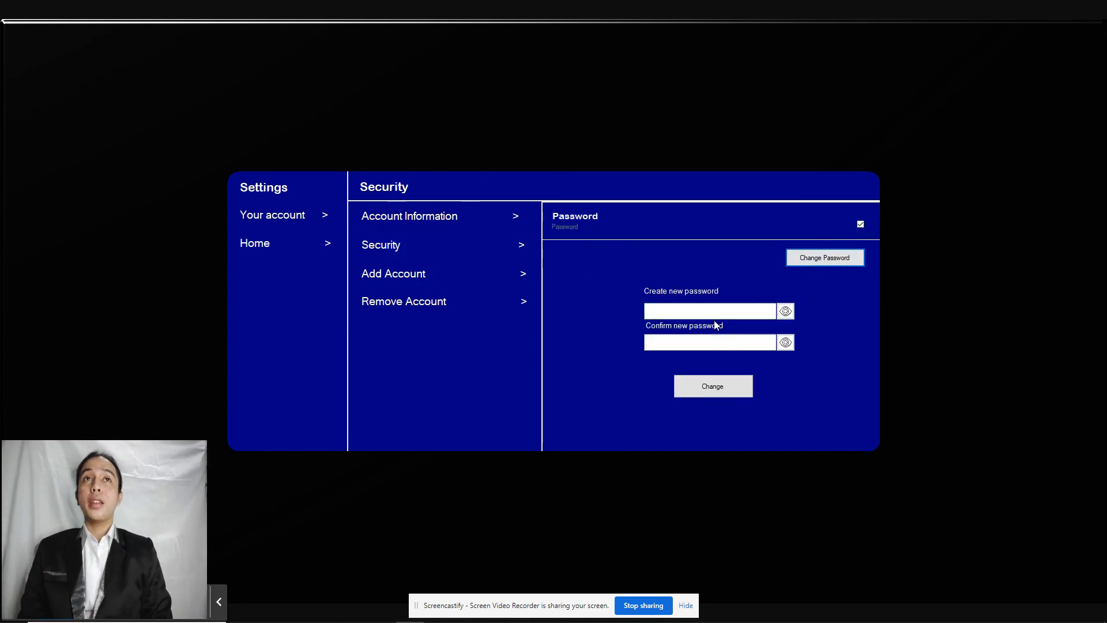
click(708, 316)
click(697, 342)
text(***)
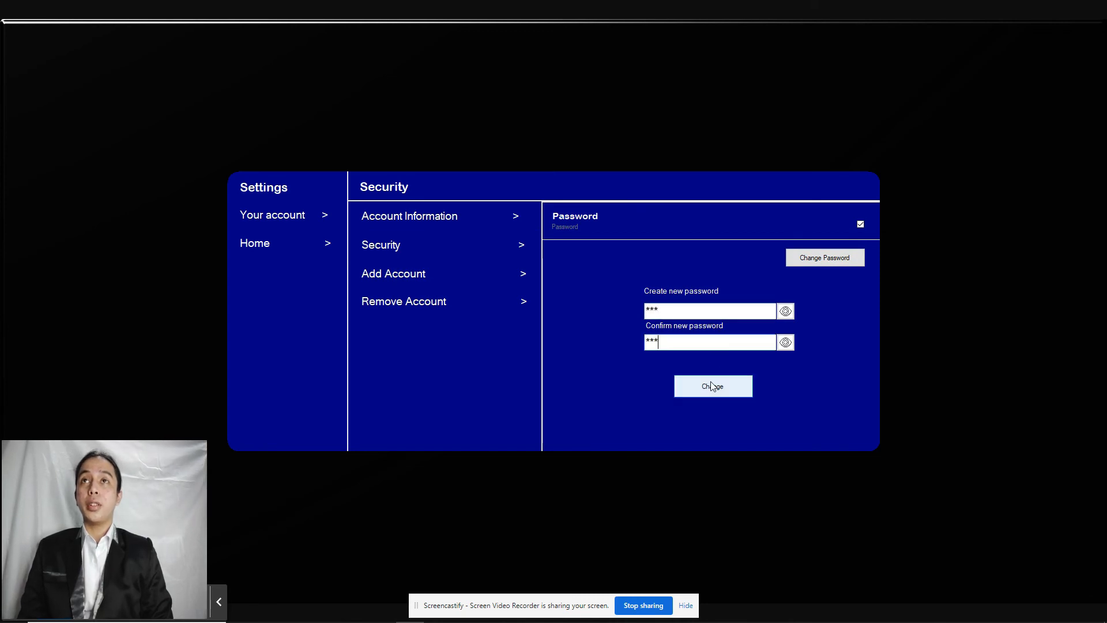
click(713, 386)
click(687, 312)
text(***)
click(678, 342)
text(***)
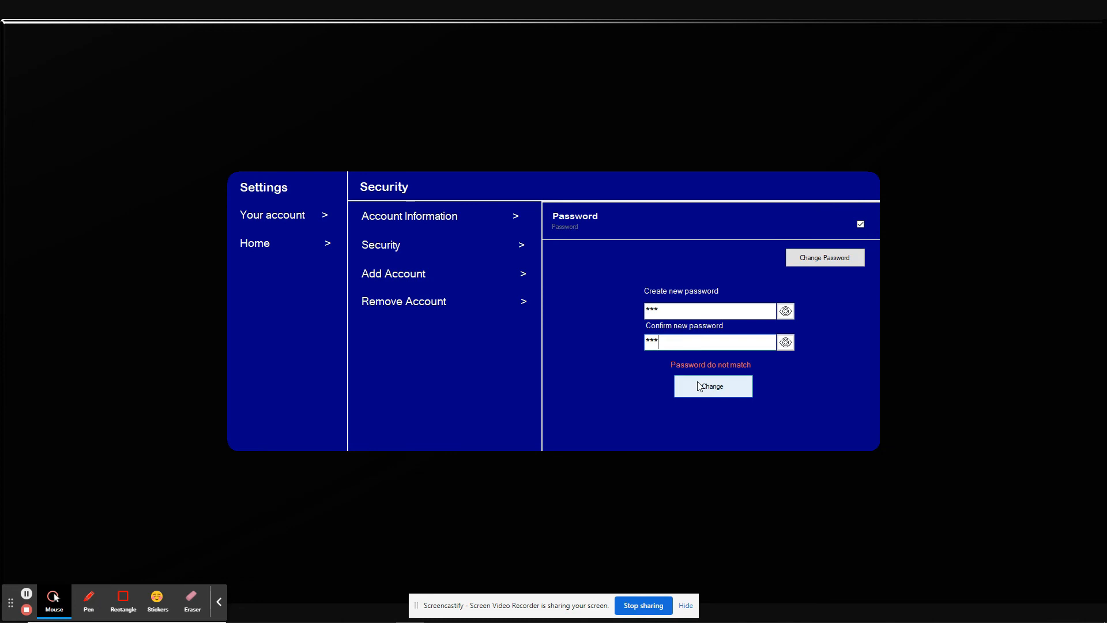
click(713, 386)
click(563, 349)
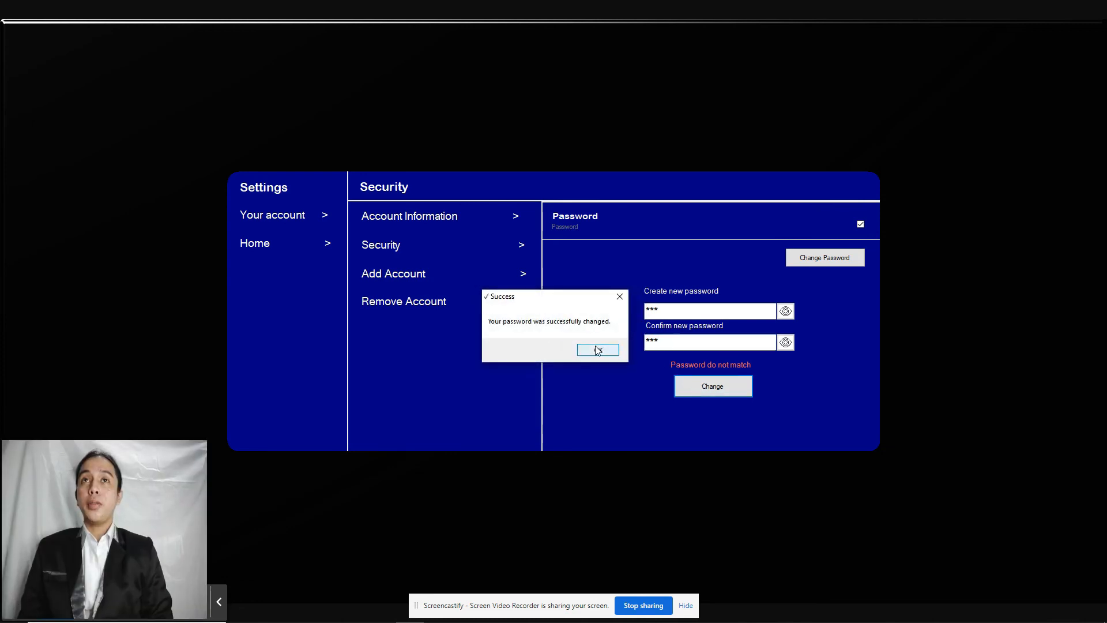
click(593, 349)
Step: Return to the Security settings and bring up the Add Account form
click(896, 207)
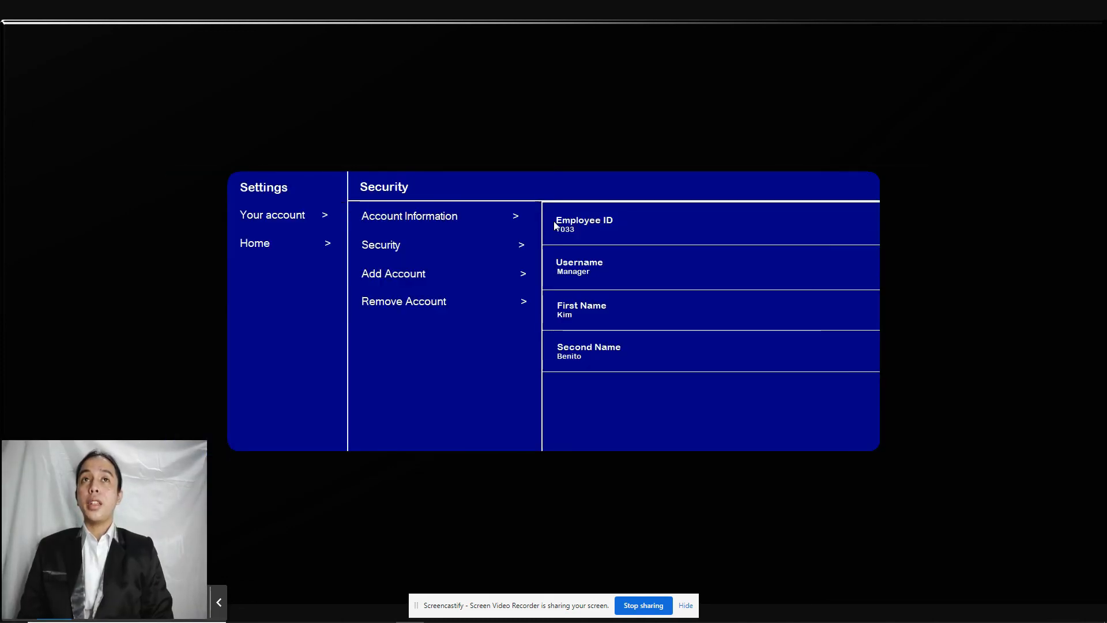
click(465, 244)
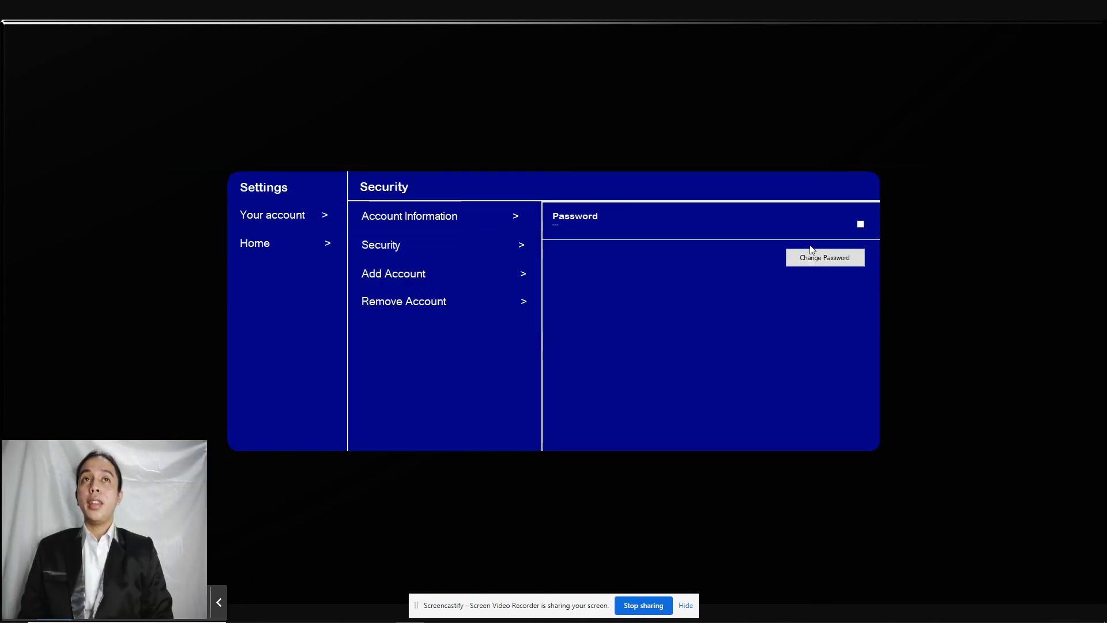
click(455, 273)
Step: Register a new employee account with the employee number, first name and user ID filled in
click(732, 266)
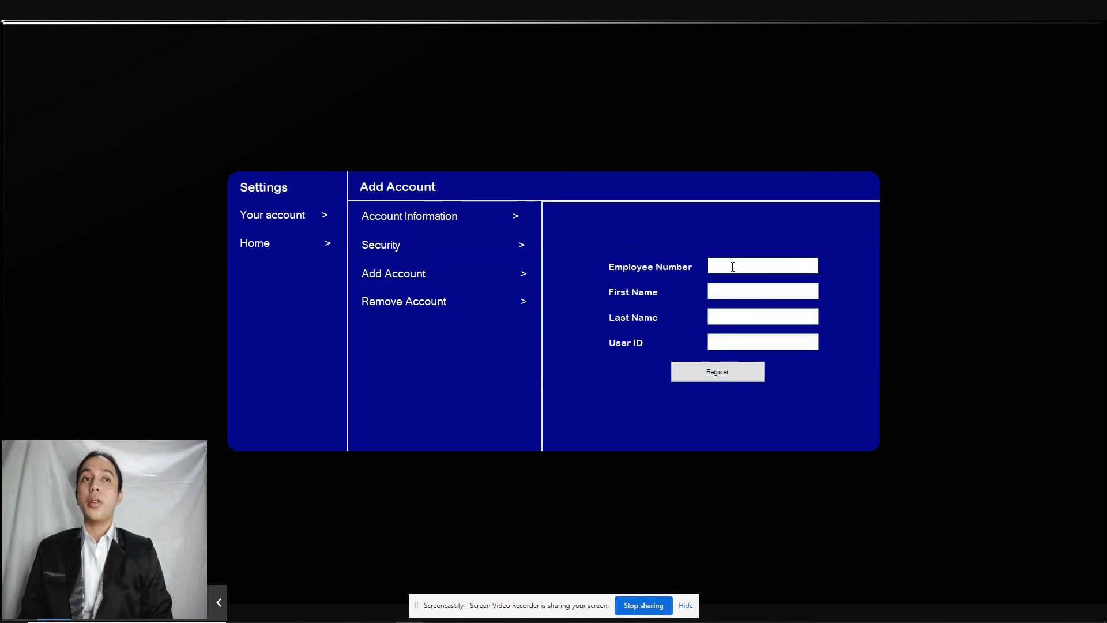
text(1203)
click(716, 289)
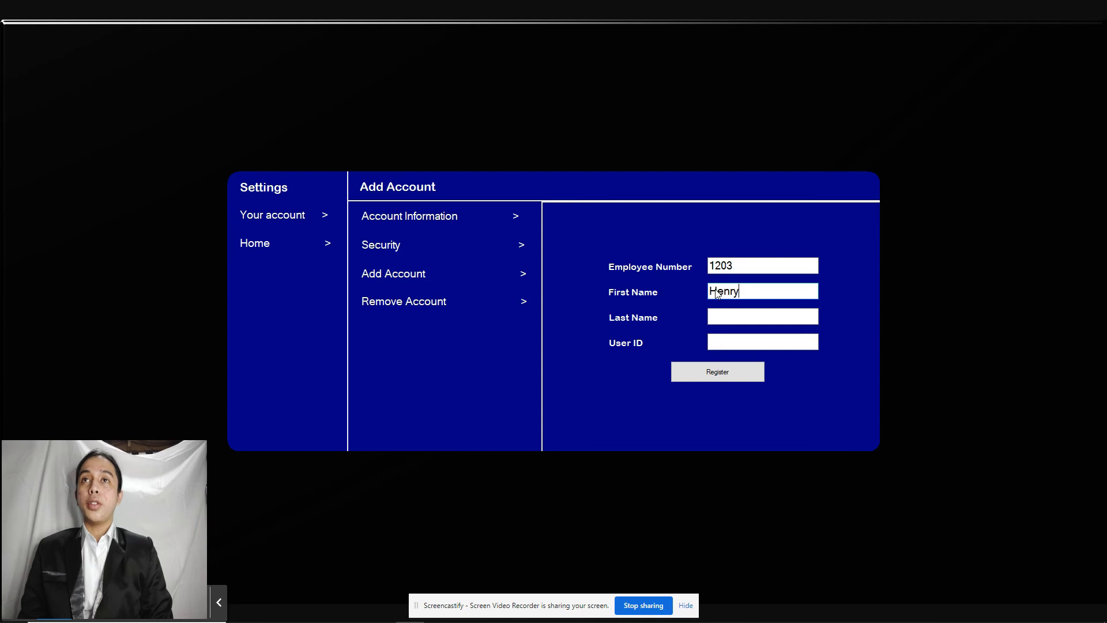
text(Sy)
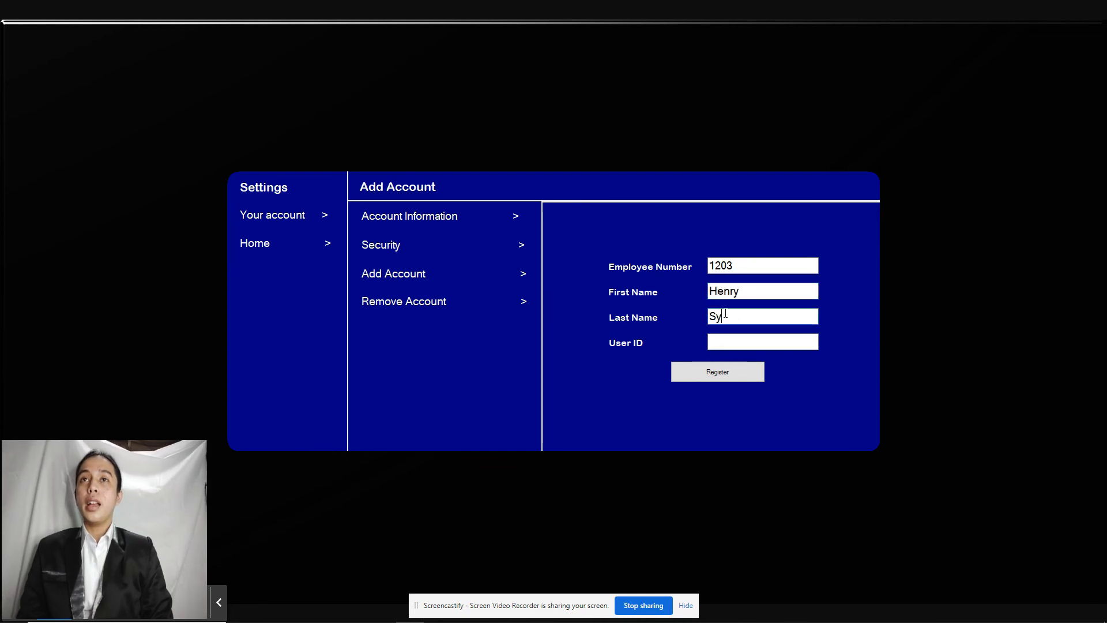
click(740, 341)
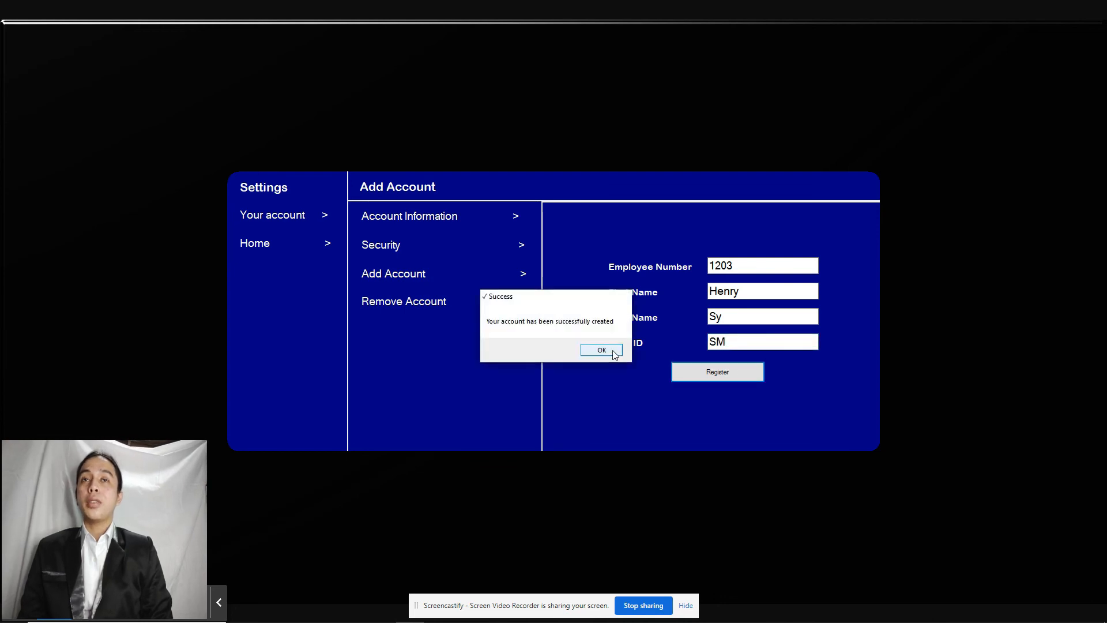
click(614, 353)
Step: Check the new account in the Remove Account list, then go to the Help FAQ page
click(428, 298)
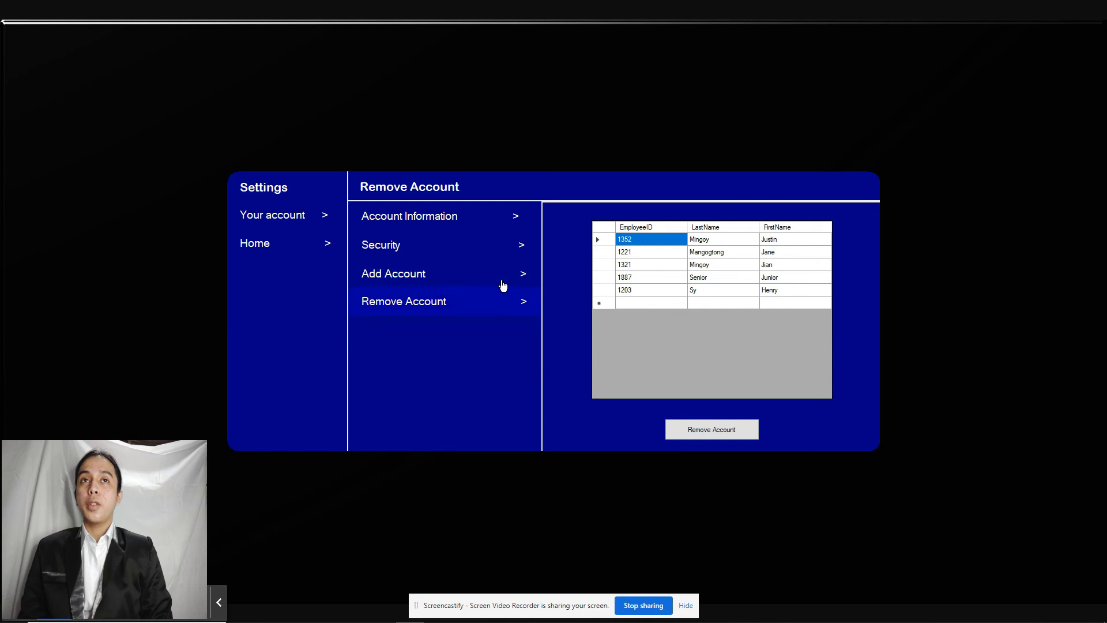
click(701, 254)
click(701, 265)
click(701, 277)
click(703, 291)
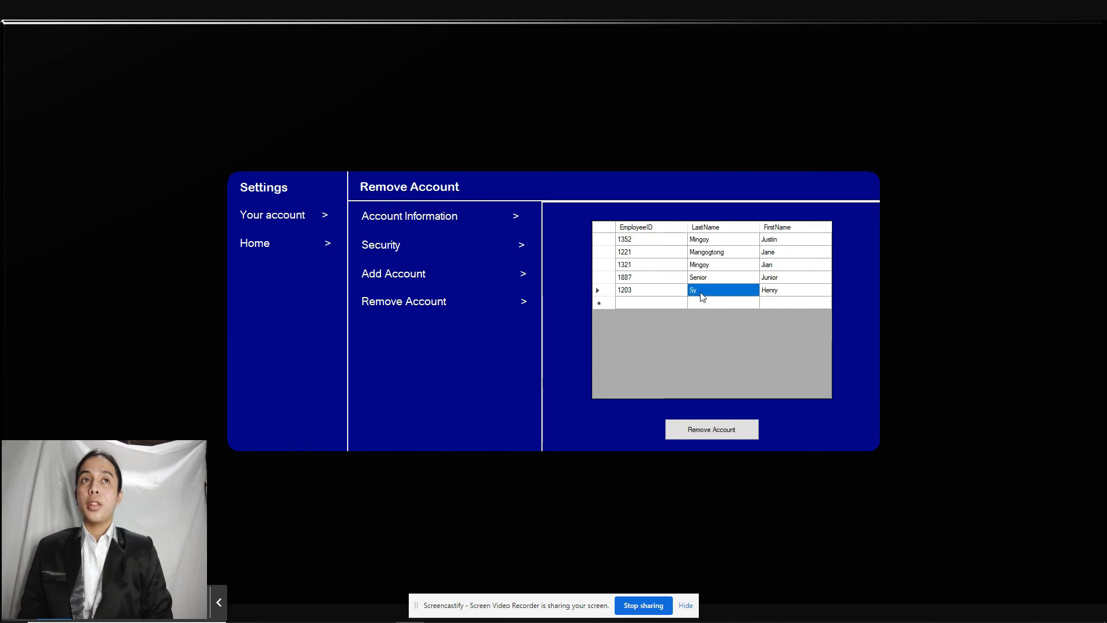
click(271, 257)
click(899, 231)
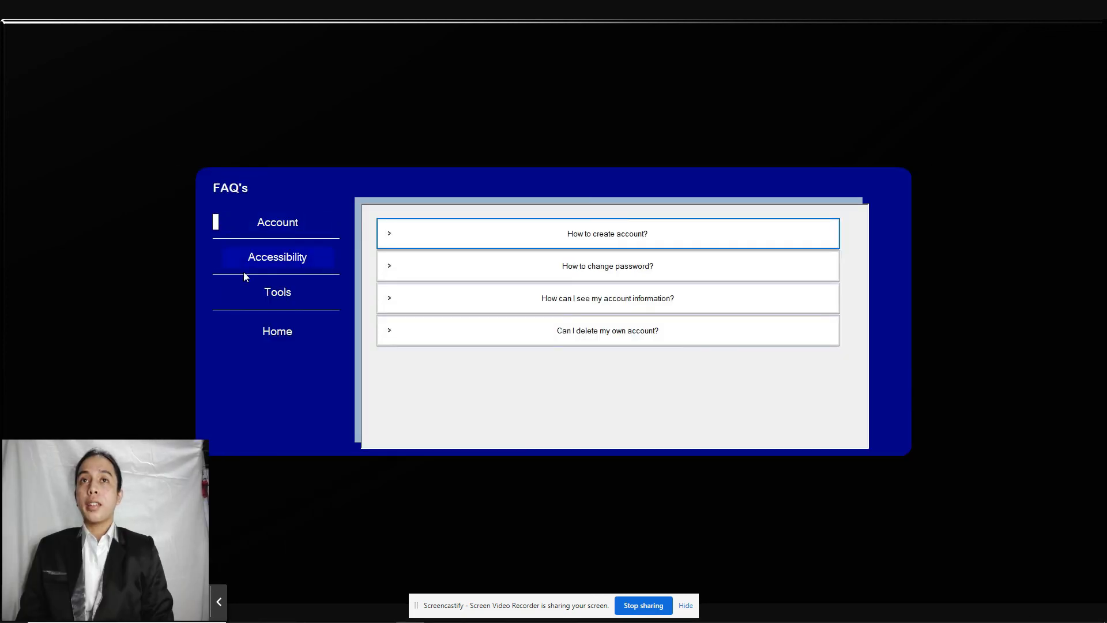
Step: Read the Account FAQ answers on creating accounts, changing passwords, account information and deleting accounts
click(507, 240)
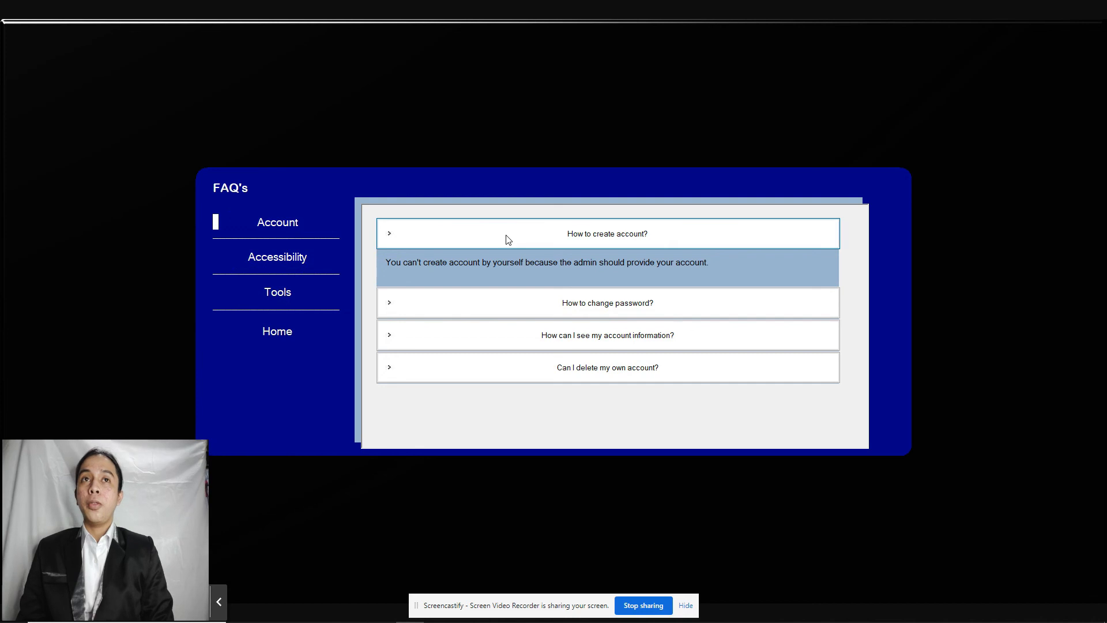
click(507, 240)
click(455, 276)
click(456, 275)
click(469, 304)
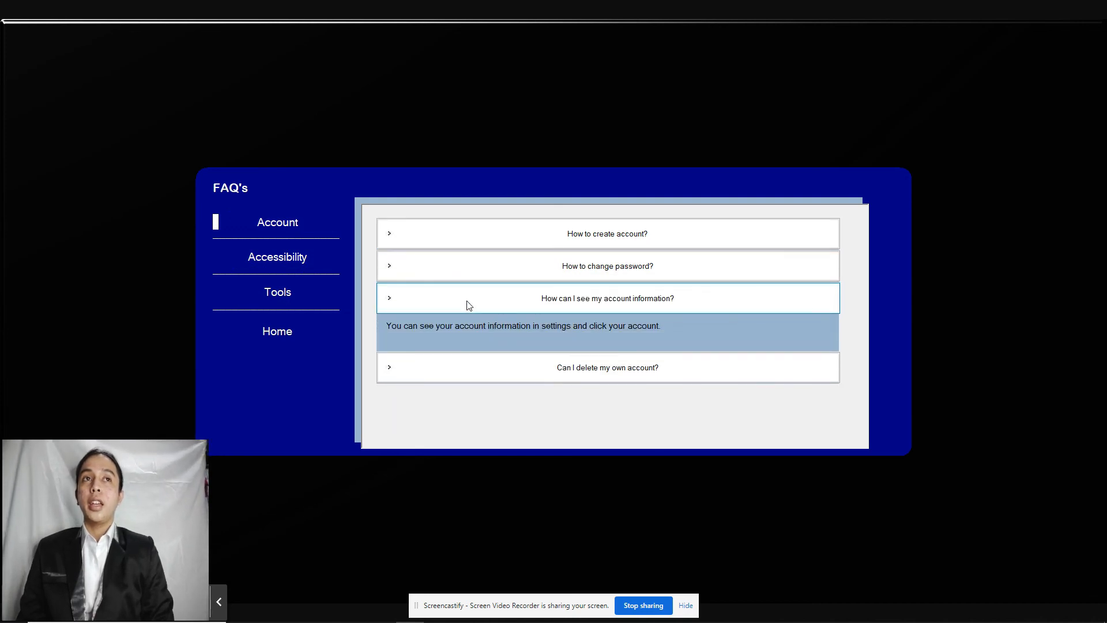
click(468, 306)
click(439, 332)
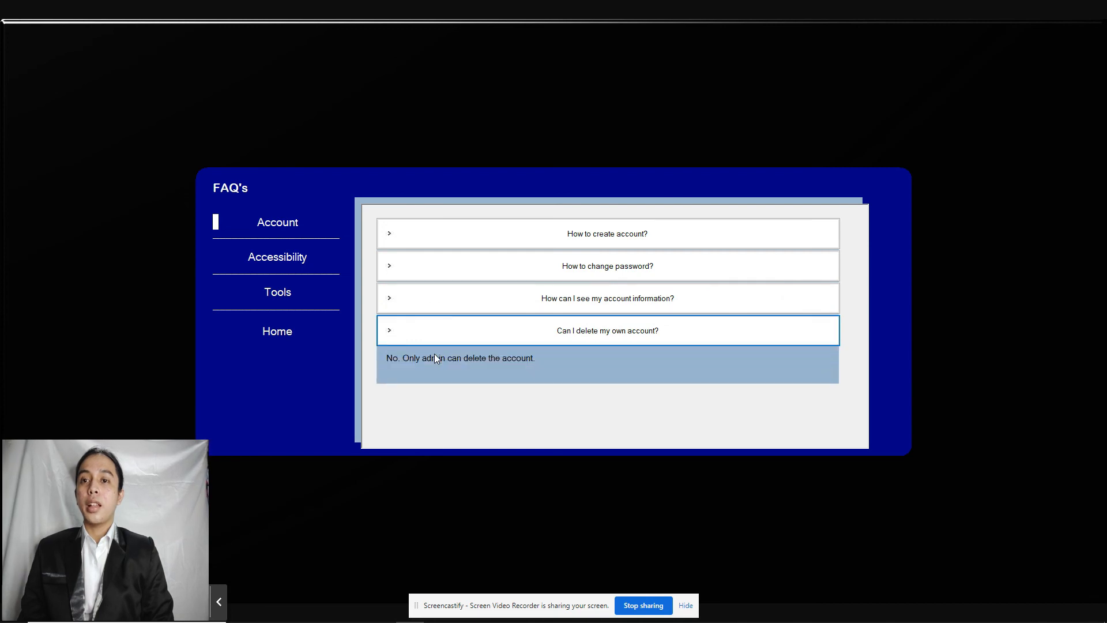
click(435, 342)
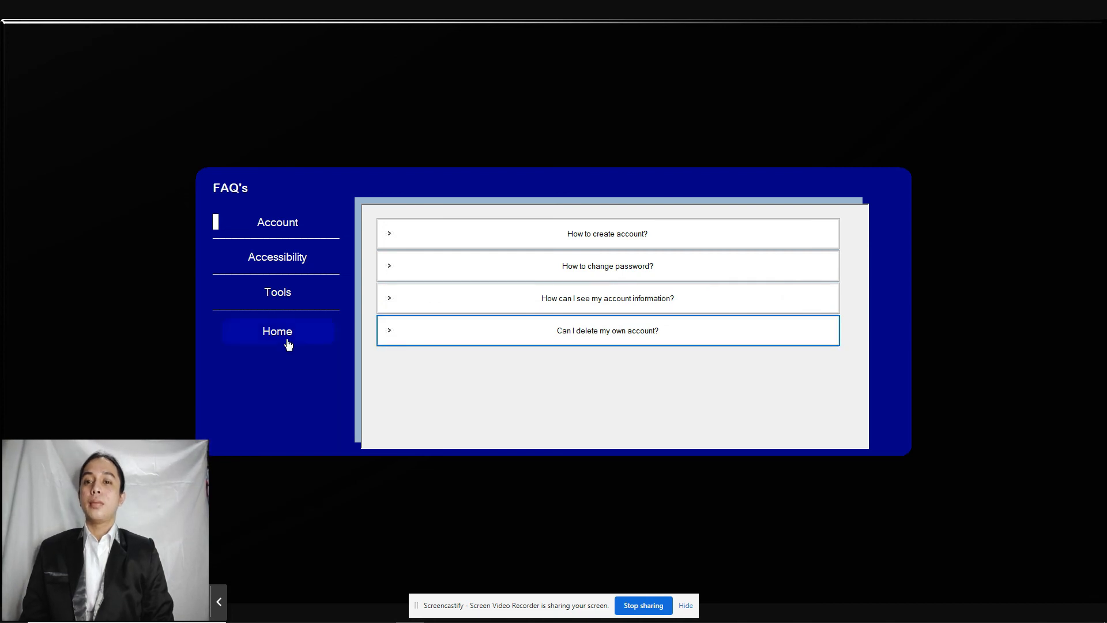
Step: Log out of the system from the dashboard and confirm
click(288, 343)
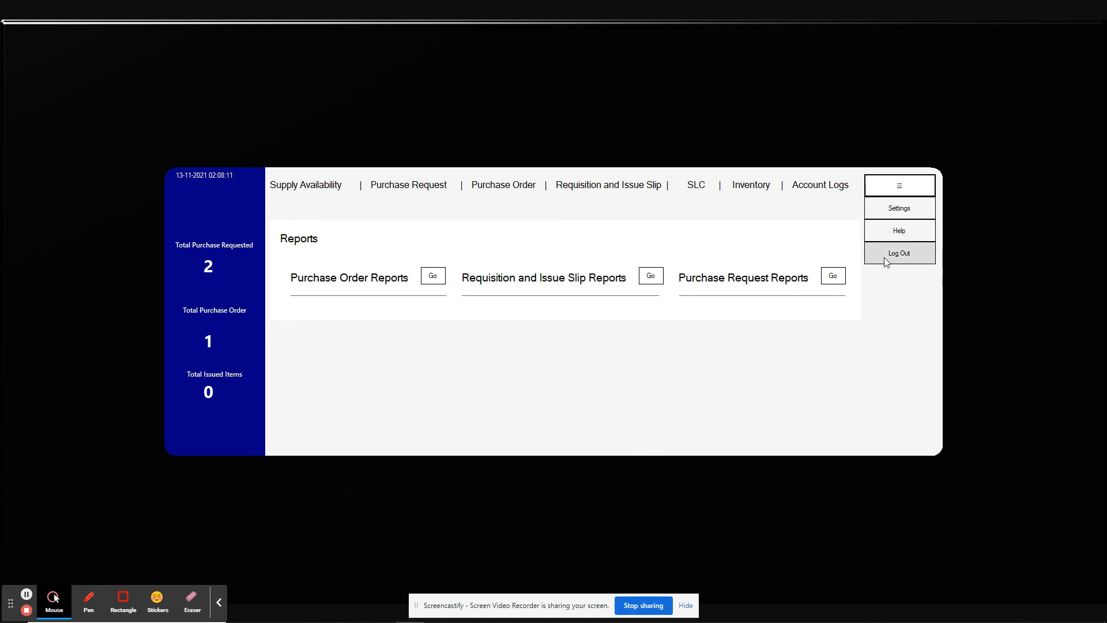
click(884, 258)
click(538, 351)
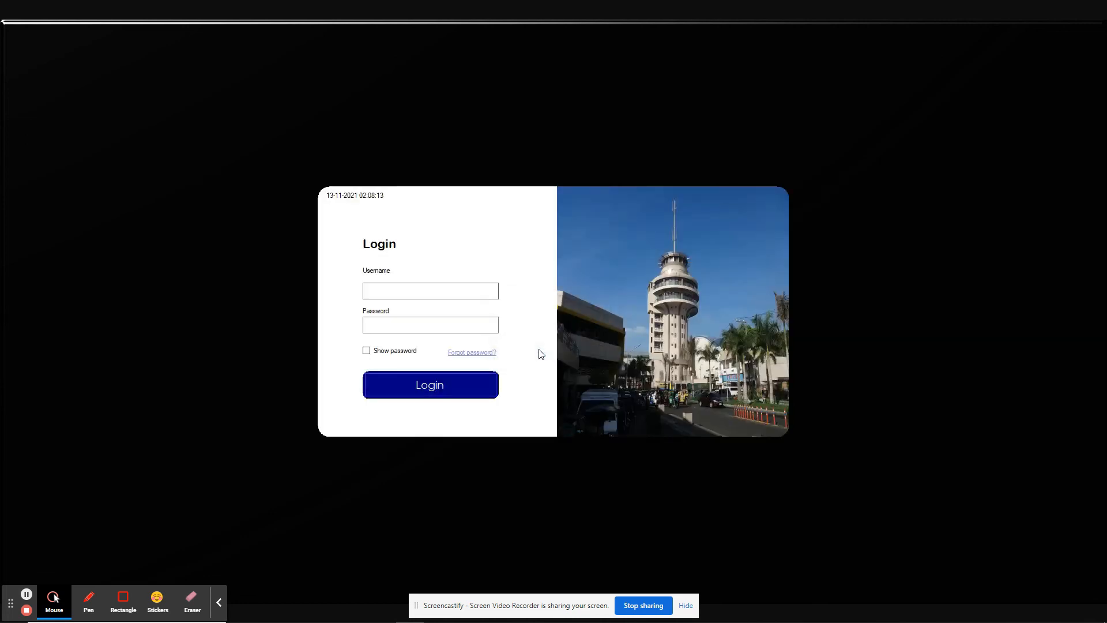